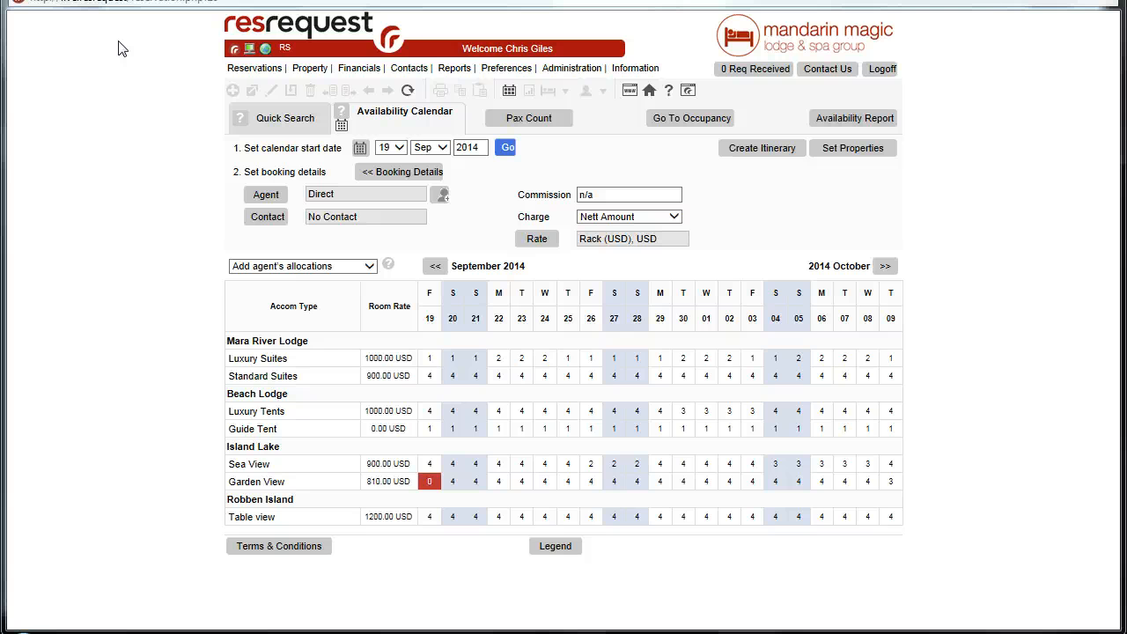
- Open the Events code table for CRM contacts and review its event descriptions and abbreviations
{"action": "left_click", "coordinate": [568, 68]}
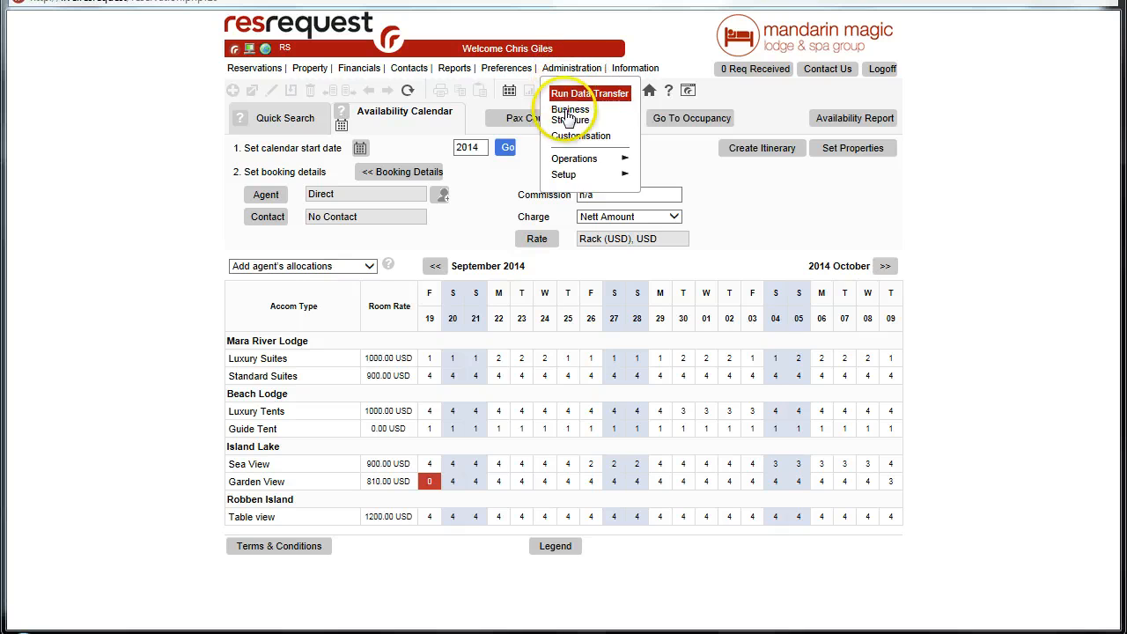
{"action": "mouse_move", "coordinate": [567, 176]}
{"action": "mouse_move", "coordinate": [662, 213]}
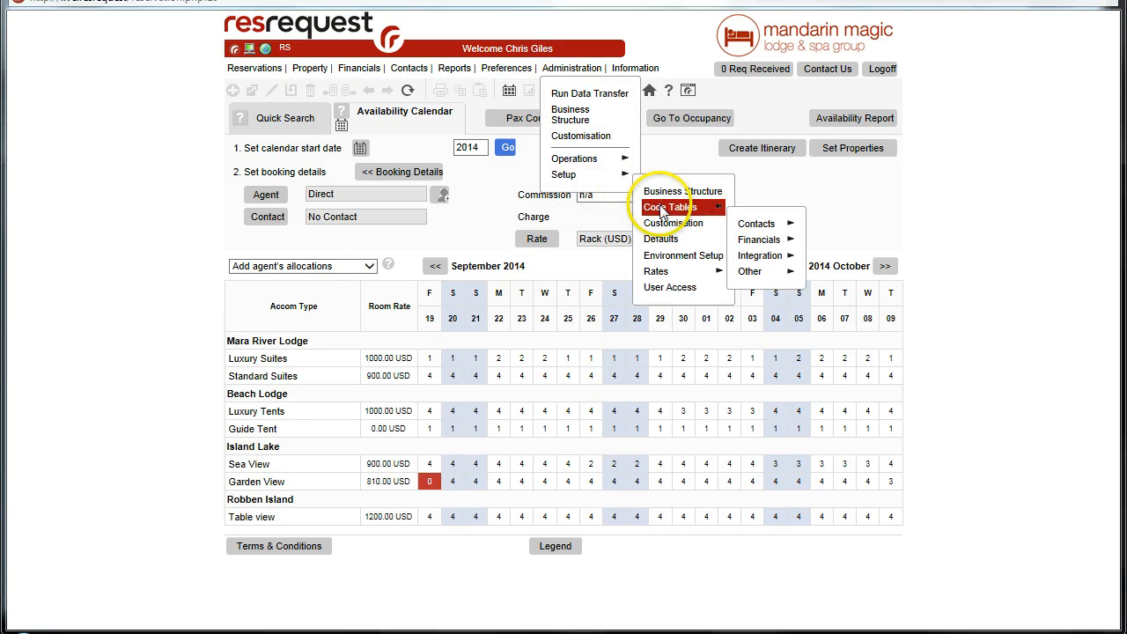
{"action": "mouse_move", "coordinate": [747, 230]}
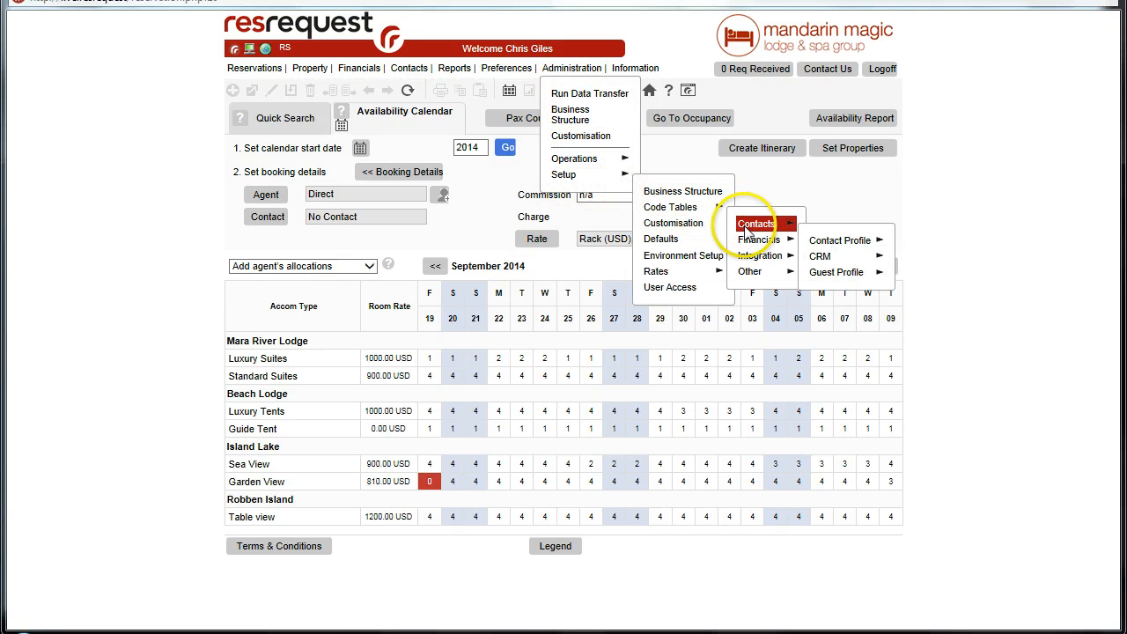
{"action": "mouse_move", "coordinate": [842, 266]}
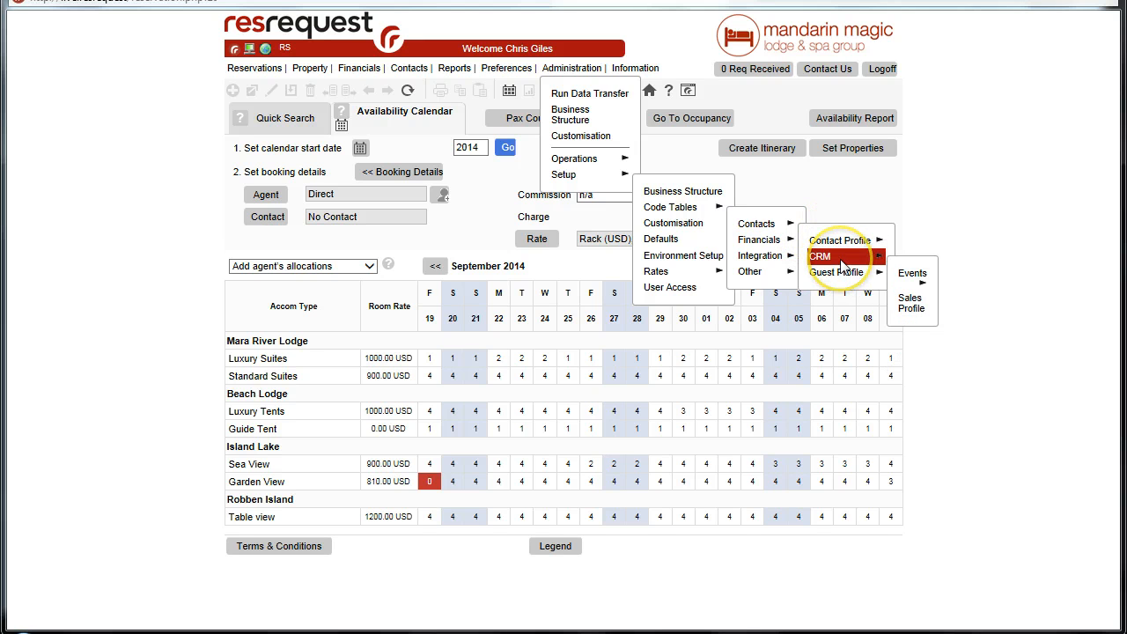
{"action": "mouse_move", "coordinate": [910, 275]}
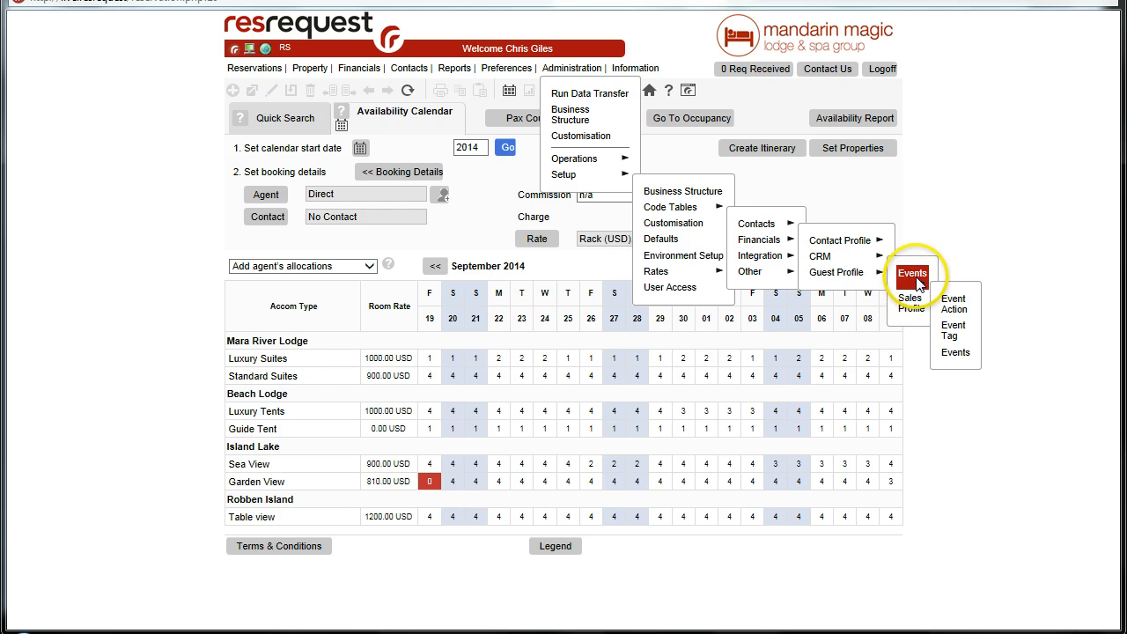
{"action": "left_click", "coordinate": [956, 353]}
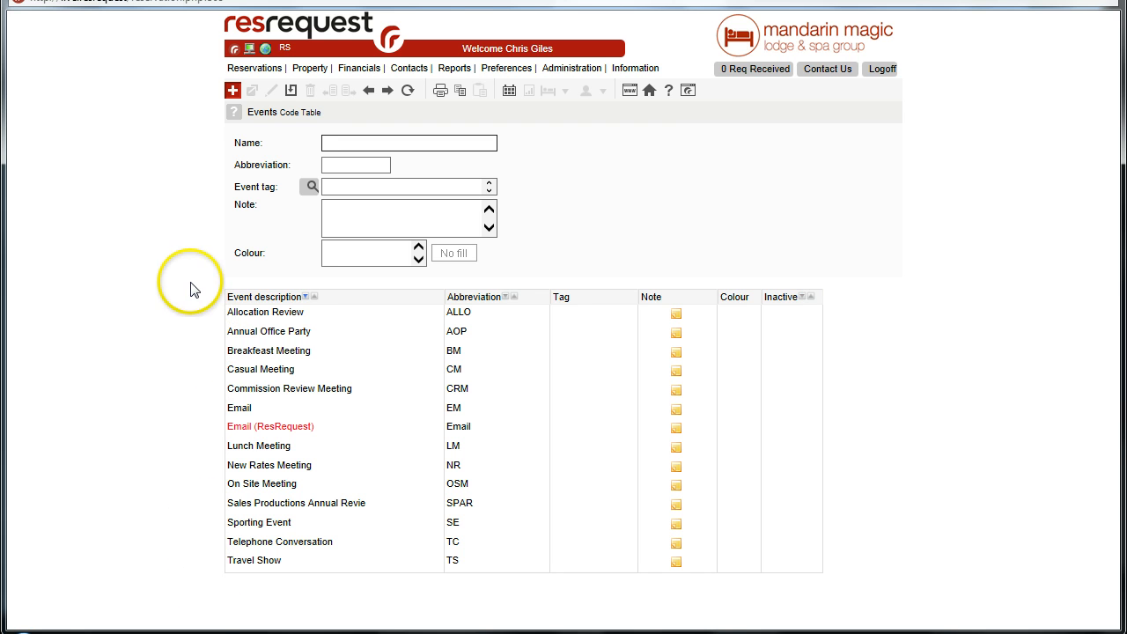
{"action": "left_click", "coordinate": [300, 139]}
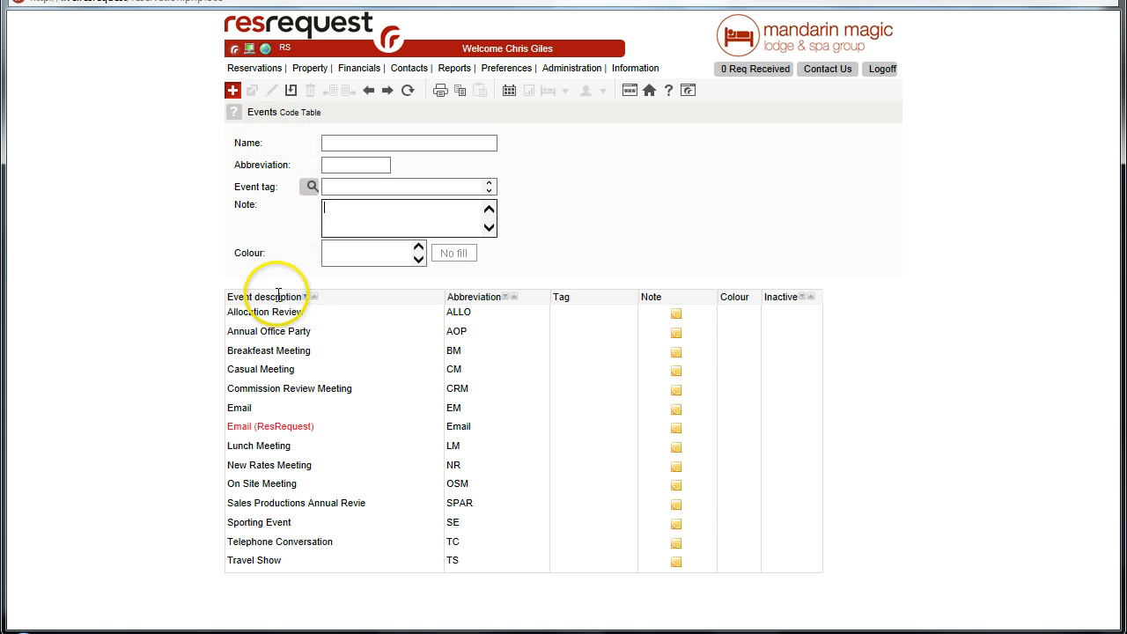
{"action": "left_click", "coordinate": [318, 321]}
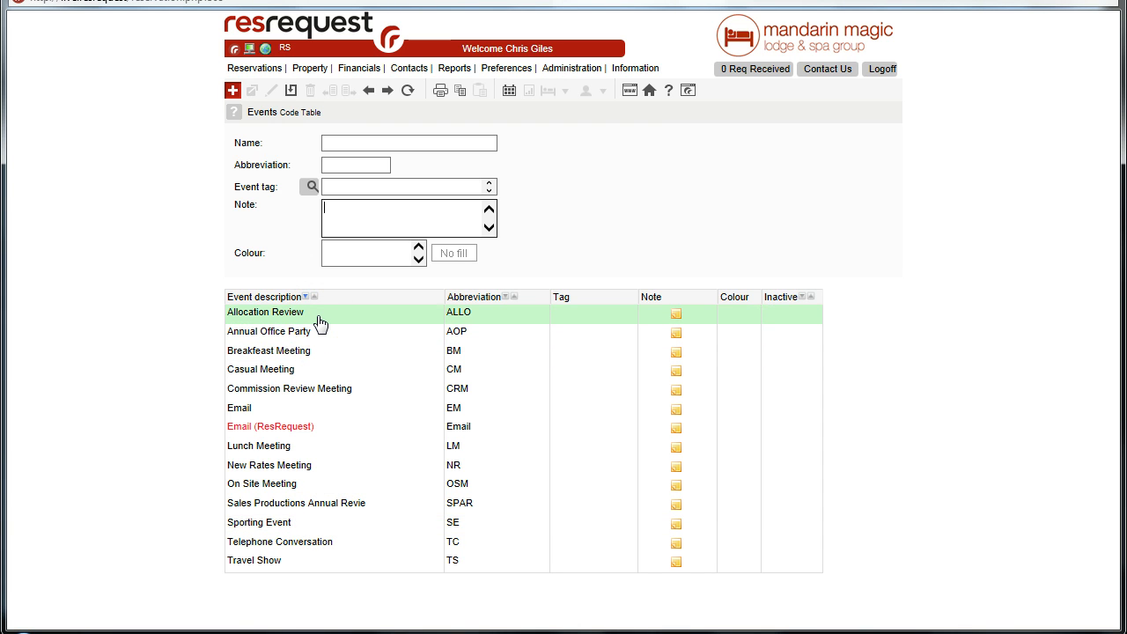
{"action": "left_click", "coordinate": [320, 320]}
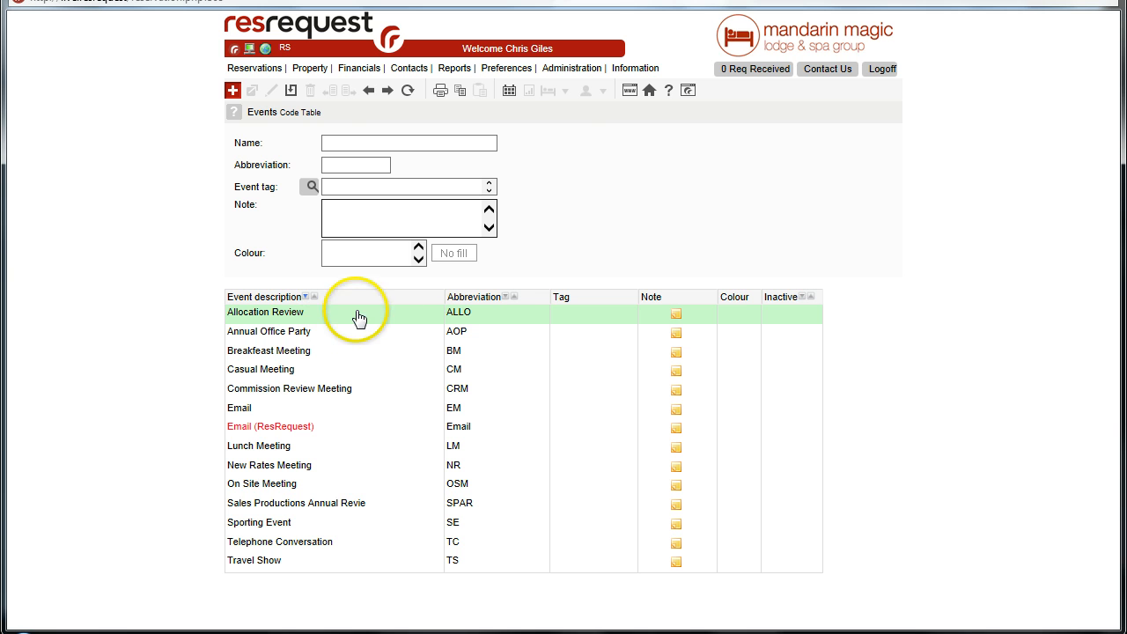
- Open the CRM Sales Profile code table for contacts
{"action": "left_click", "coordinate": [568, 69]}
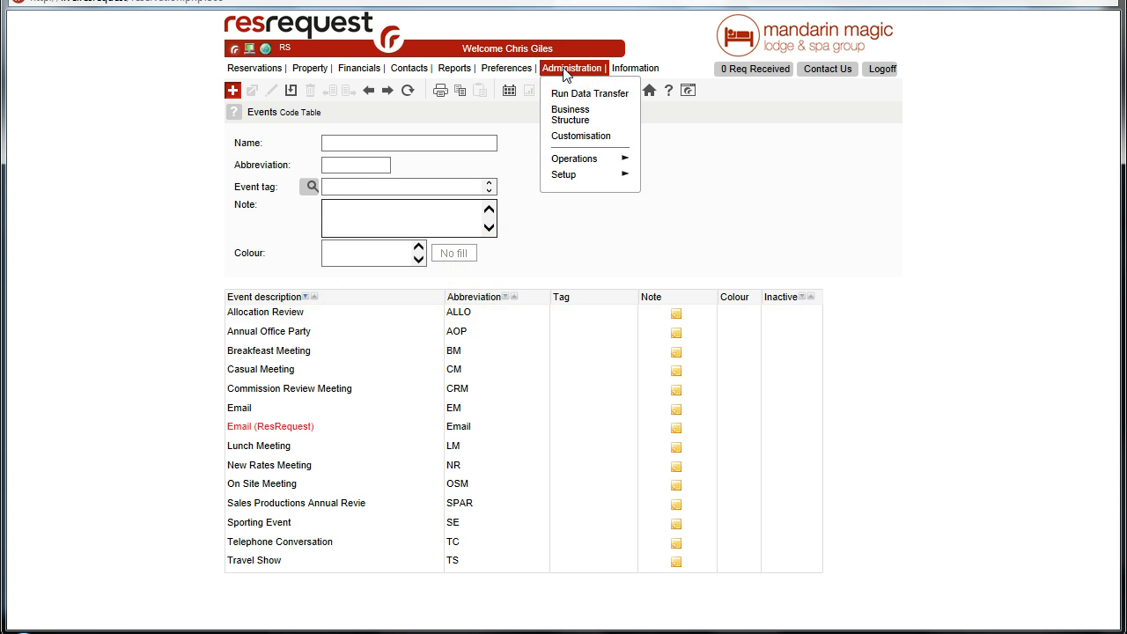
{"action": "left_click", "coordinate": [568, 175]}
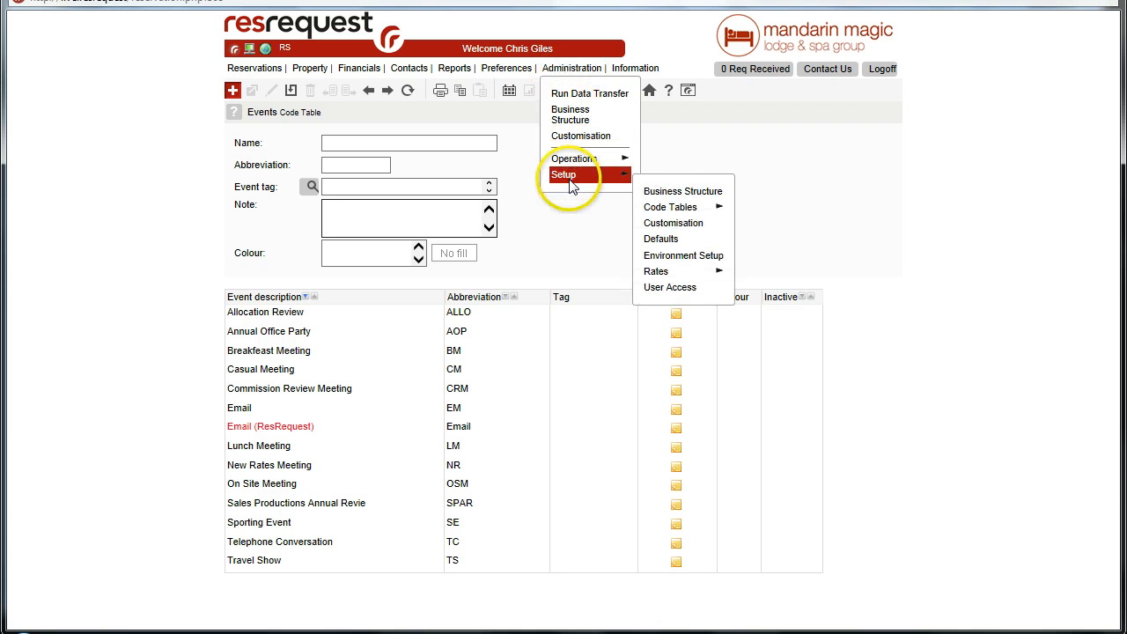
{"action": "left_click", "coordinate": [665, 215]}
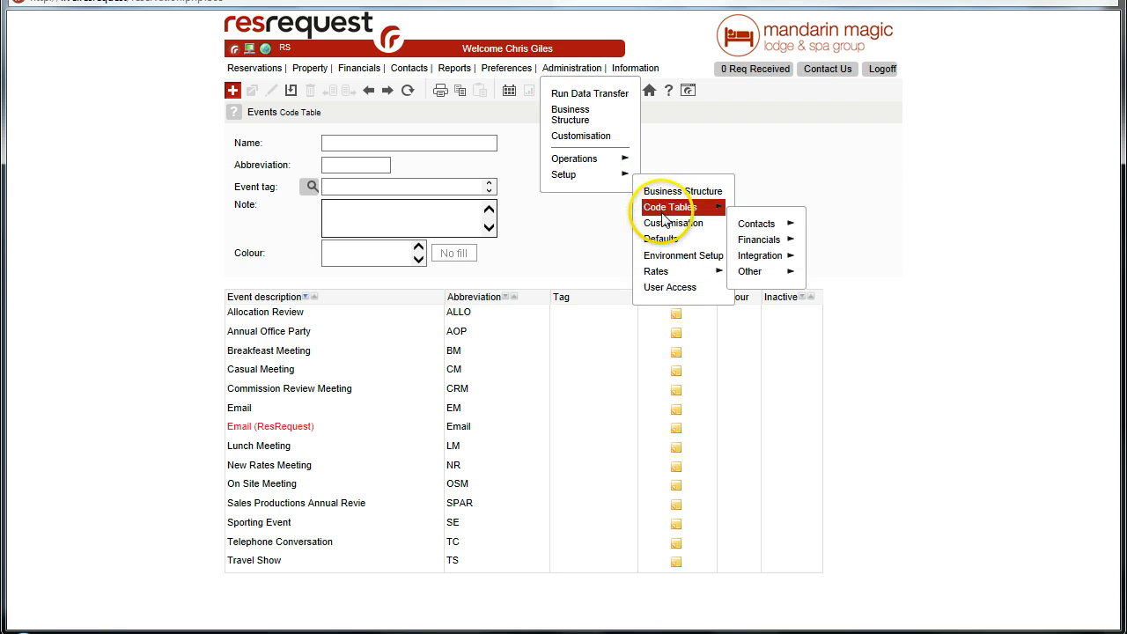
{"action": "left_click", "coordinate": [747, 224]}
{"action": "left_click", "coordinate": [826, 246]}
{"action": "left_click", "coordinate": [829, 275]}
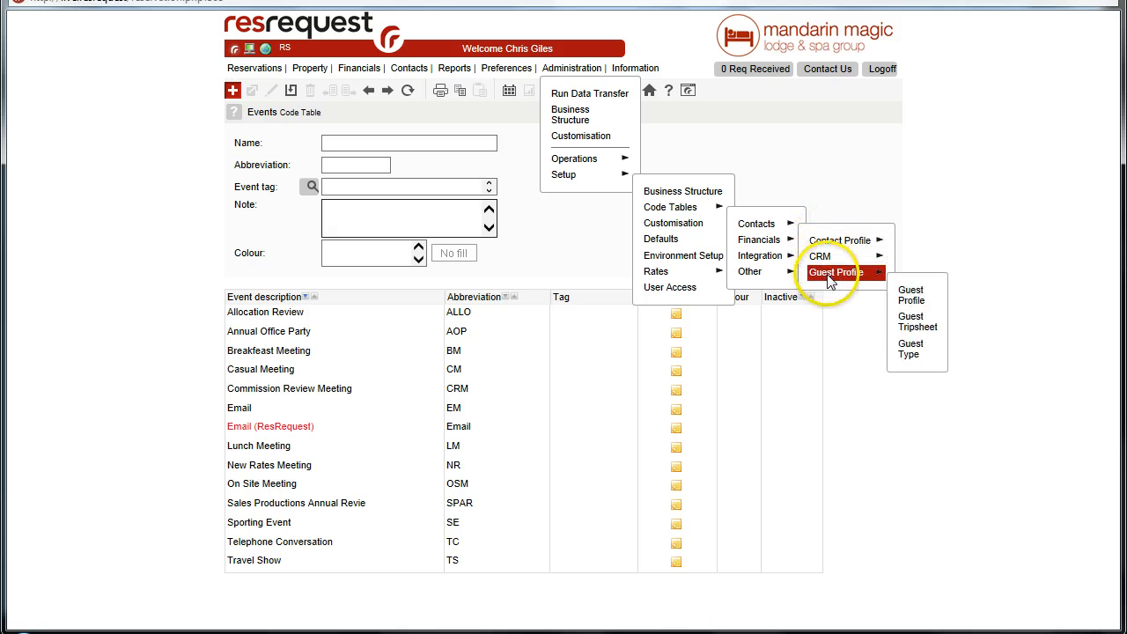
{"action": "left_click", "coordinate": [846, 257]}
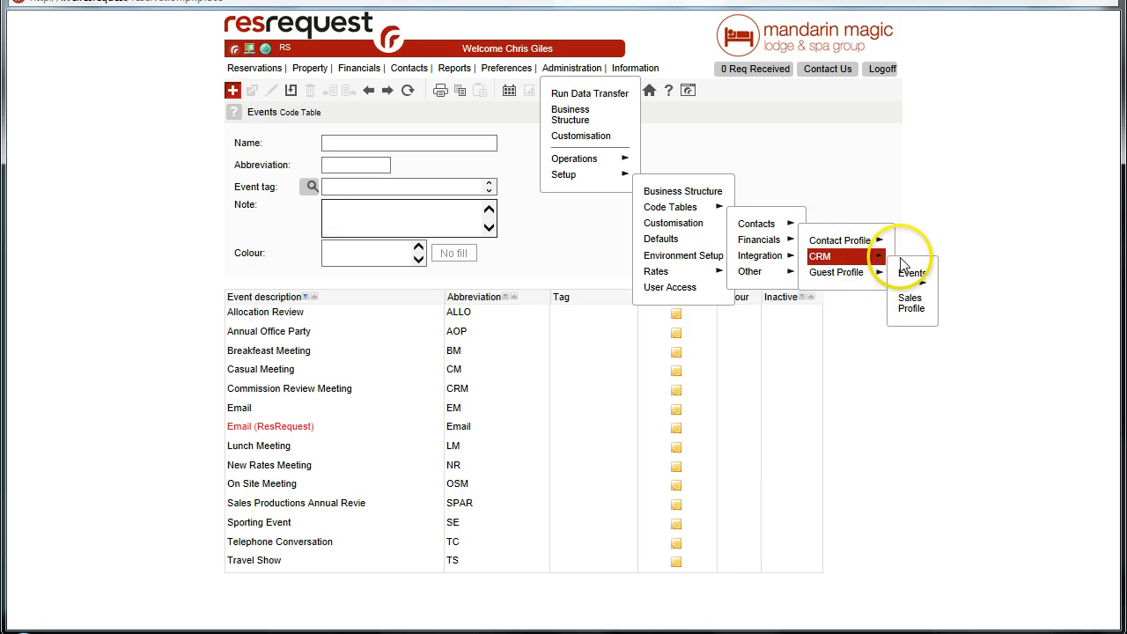
{"action": "left_click", "coordinate": [910, 303]}
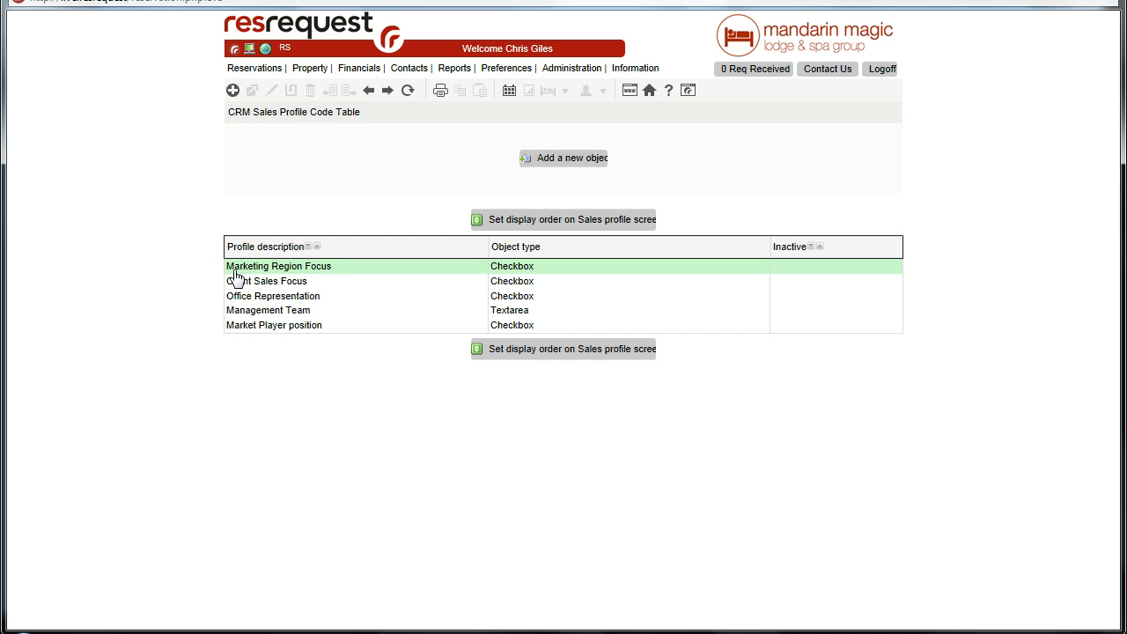
- Review the labels of the Marketing Region Focus, Client Sales Focus, Office Representation, Management Team and Market Player position profile objects
{"action": "left_click", "coordinate": [235, 272]}
{"action": "left_click", "coordinate": [276, 274]}
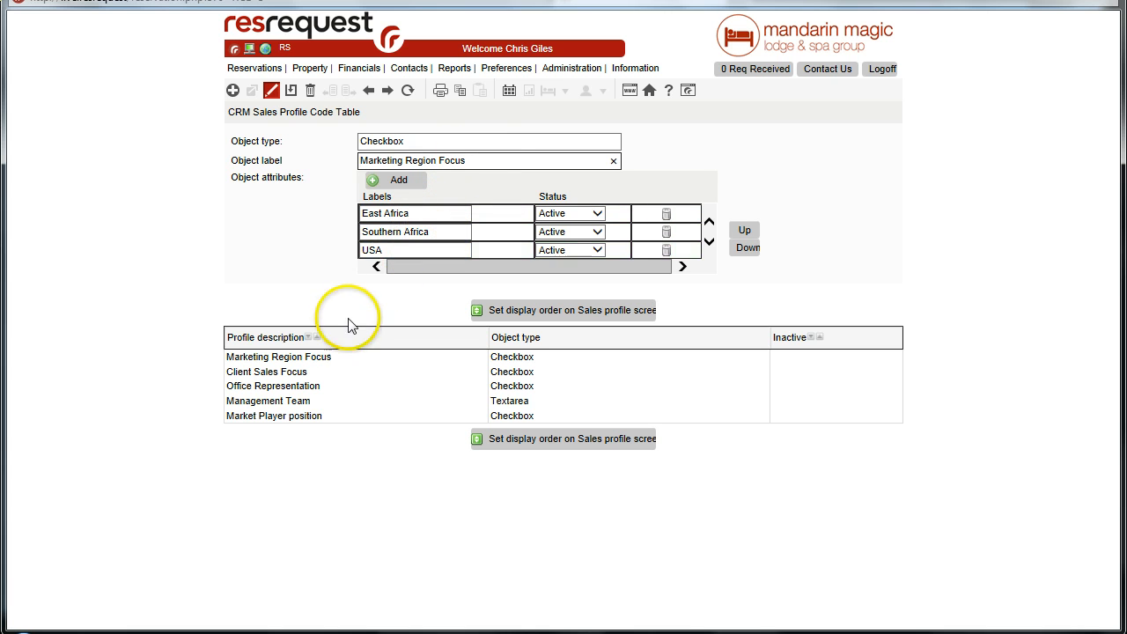
{"action": "left_click", "coordinate": [273, 375]}
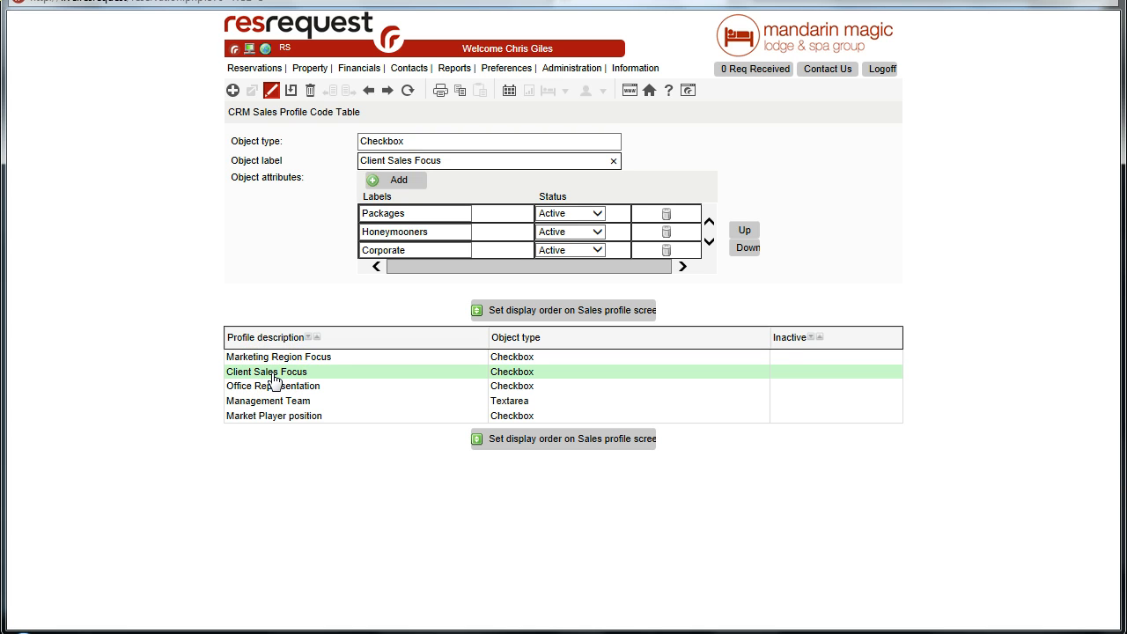
{"action": "left_click", "coordinate": [411, 214]}
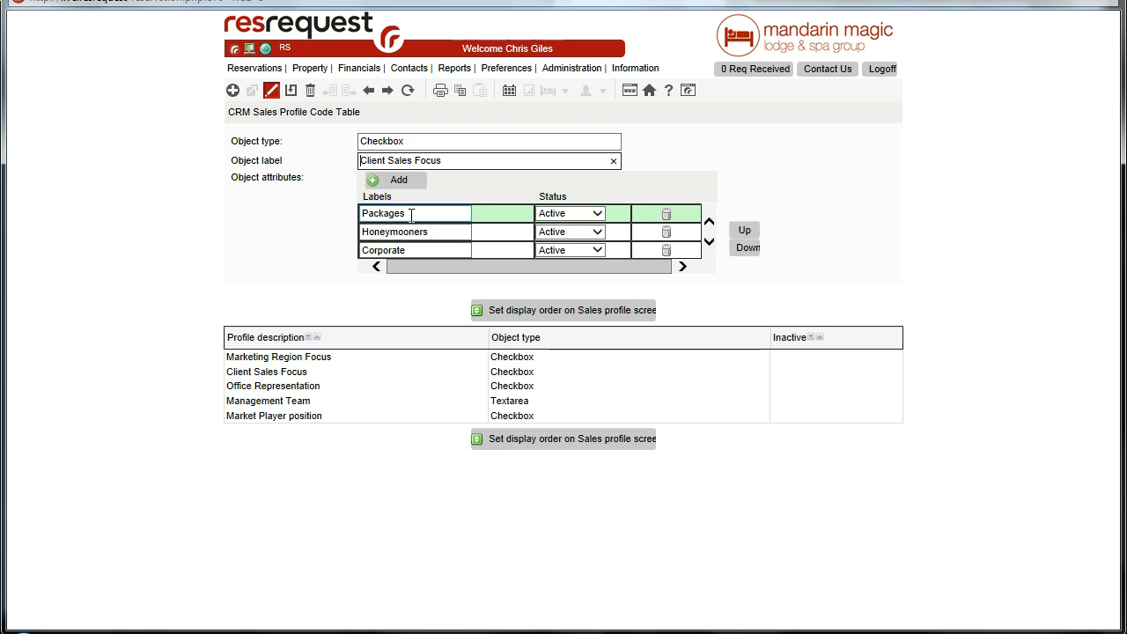
{"action": "left_click", "coordinate": [412, 215]}
{"action": "left_click", "coordinate": [298, 388]}
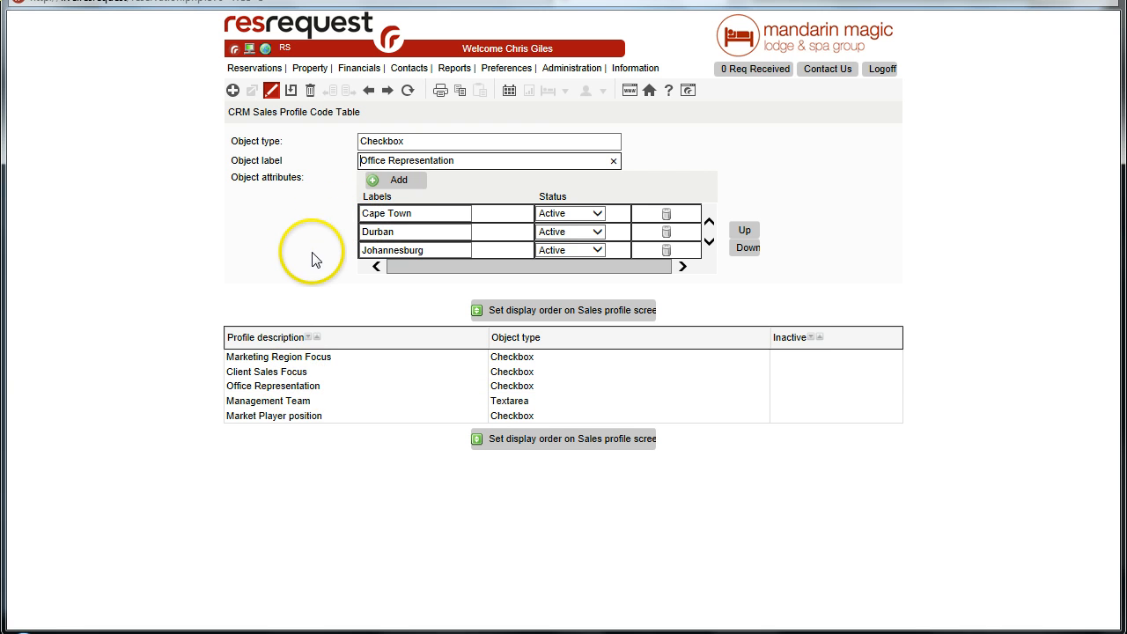
{"action": "left_click", "coordinate": [281, 401]}
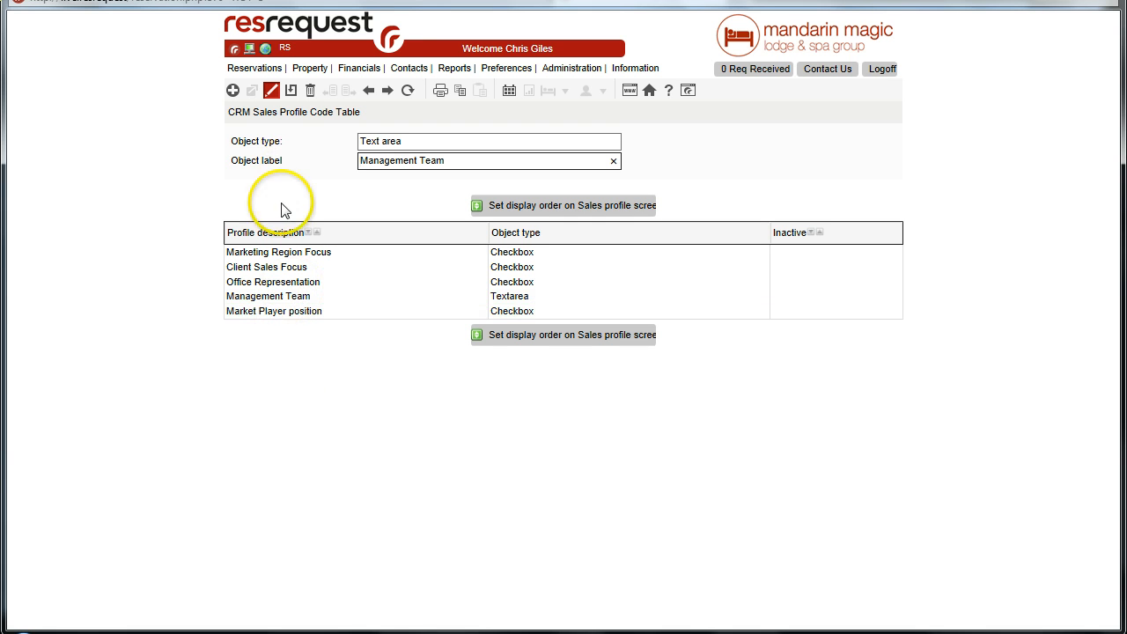
{"action": "left_click", "coordinate": [275, 316]}
{"action": "left_click", "coordinate": [350, 255]}
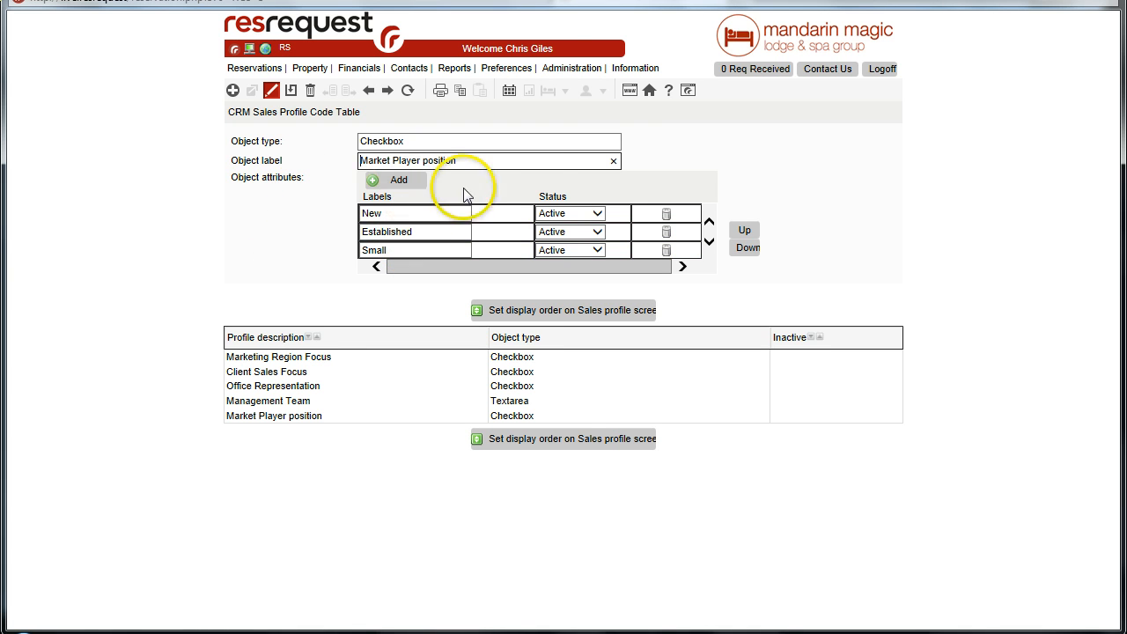
{"action": "left_click", "coordinate": [570, 71]}
{"action": "mouse_move", "coordinate": [568, 175]}
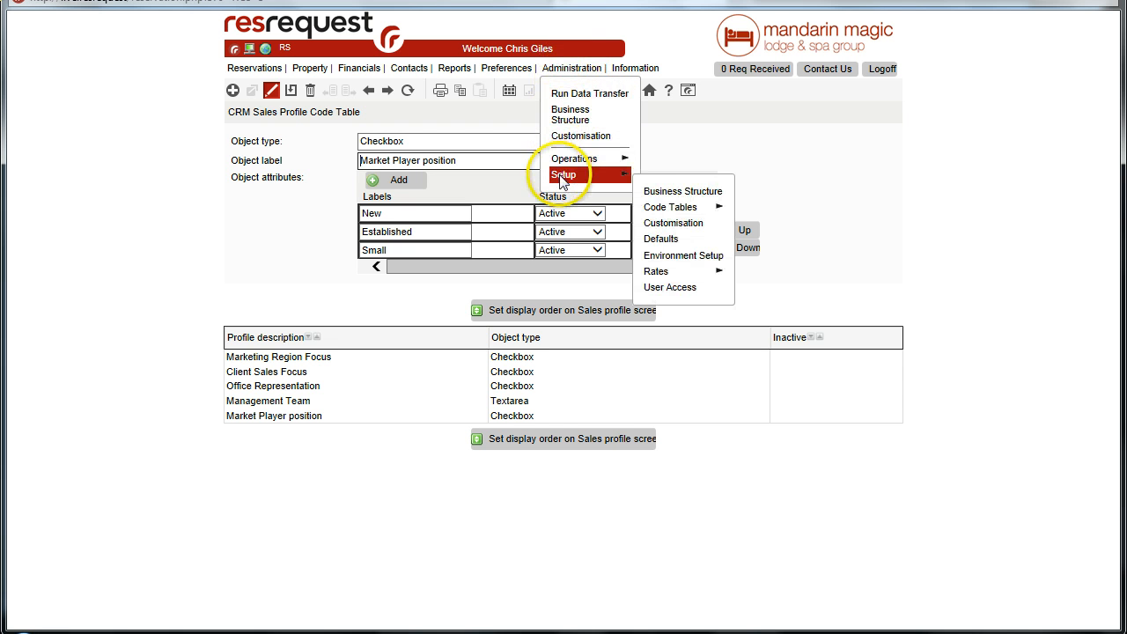
{"action": "mouse_move", "coordinate": [679, 207]}
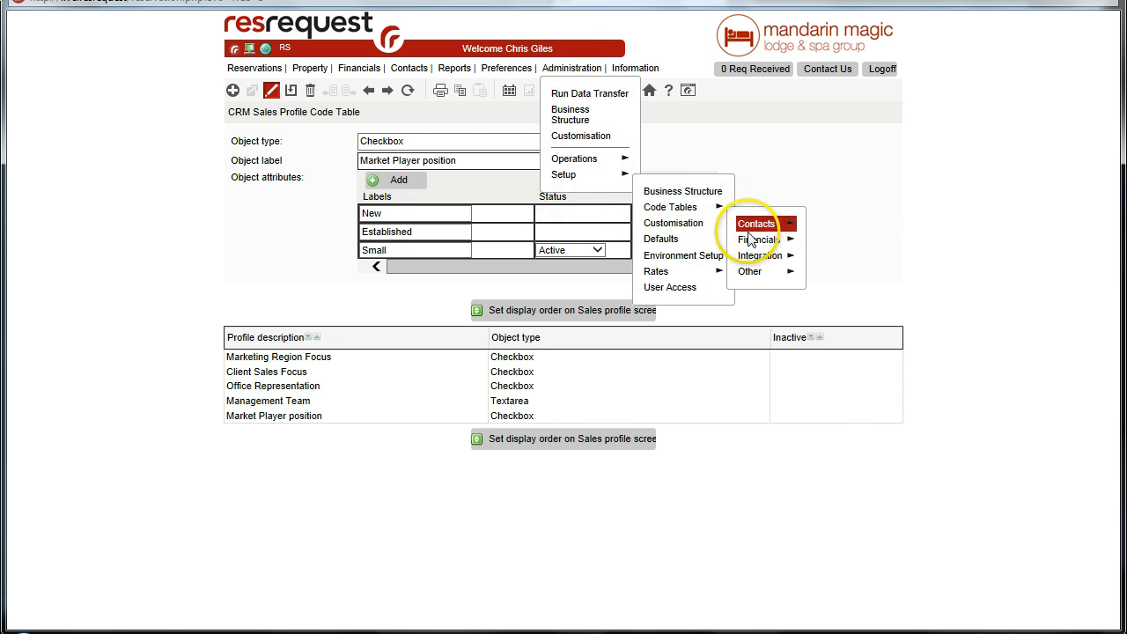
{"action": "mouse_move", "coordinate": [751, 258]}
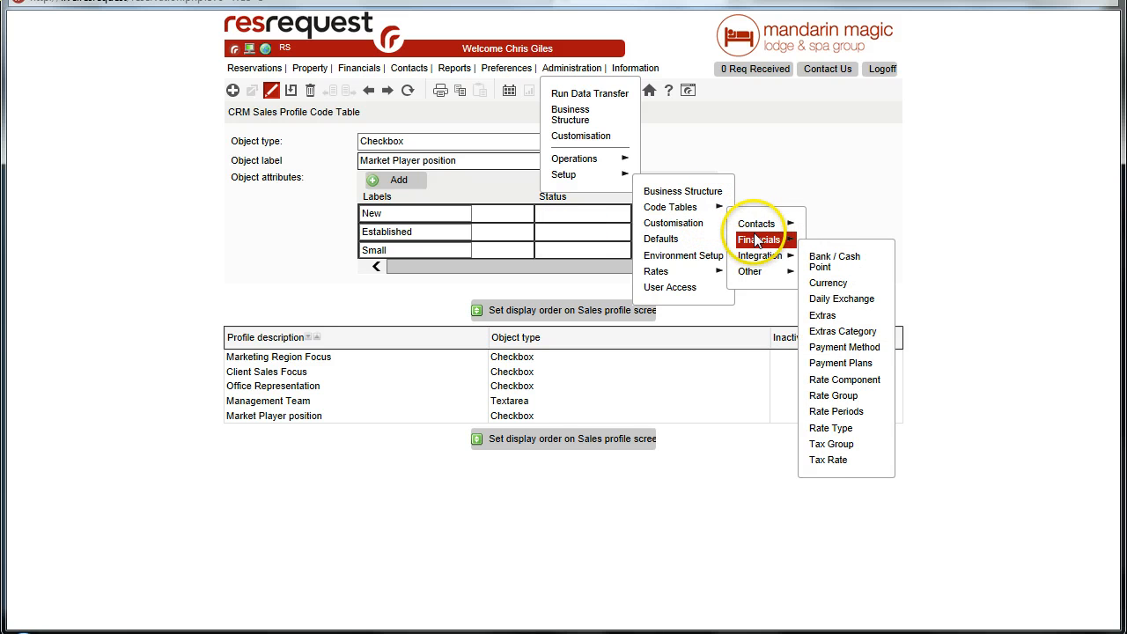
{"action": "mouse_move", "coordinate": [755, 228]}
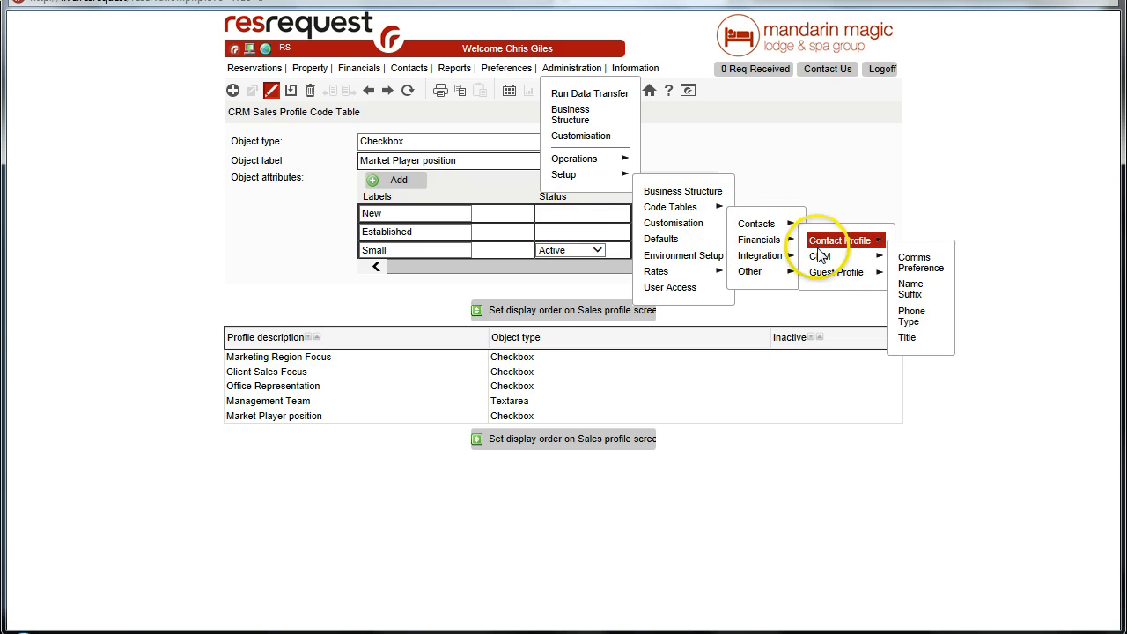
{"action": "mouse_move", "coordinate": [819, 255]}
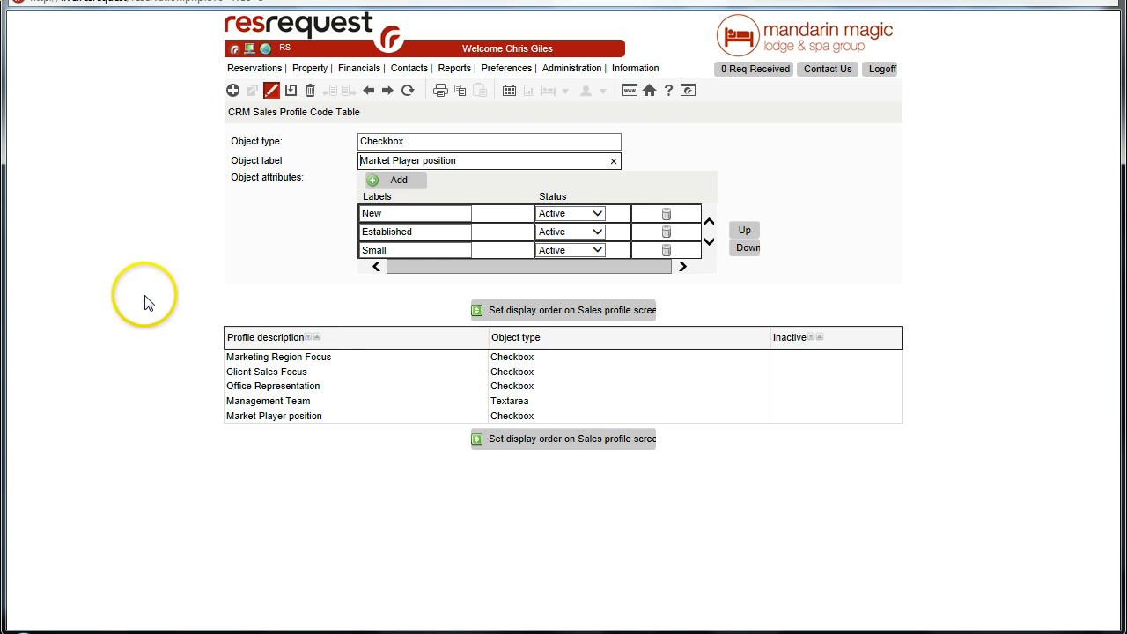
- Search the contacts with contact type Agent and open the Azure Blue Holidays record
{"action": "mouse_move", "coordinate": [407, 67]}
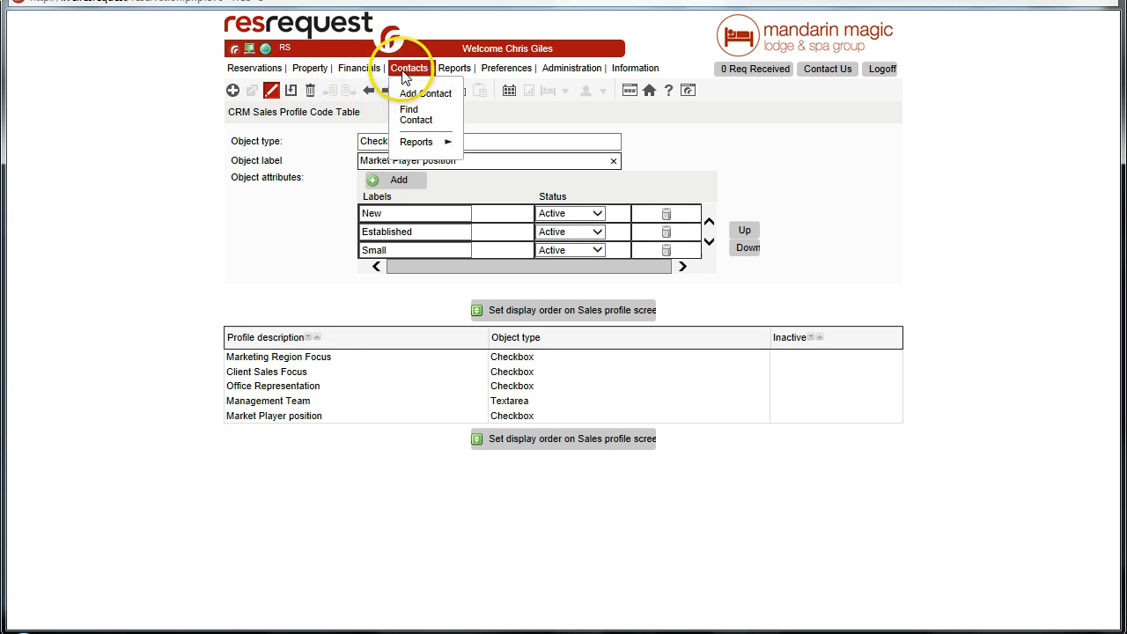
{"action": "left_click", "coordinate": [407, 115]}
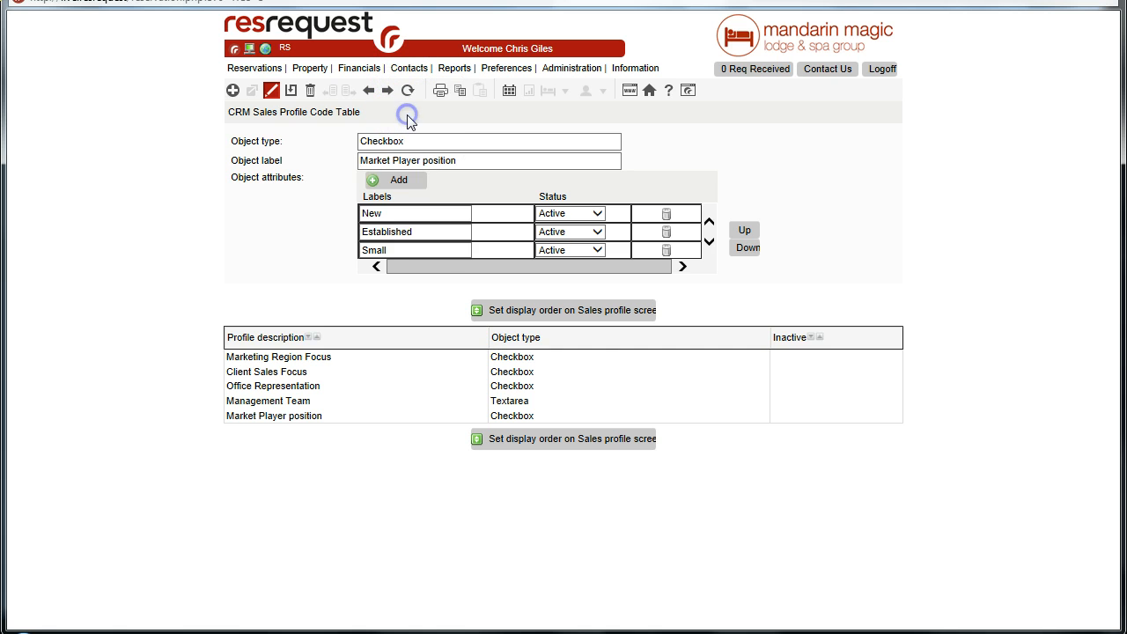
{"action": "left_click", "coordinate": [386, 197]}
{"action": "left_click", "coordinate": [390, 274]}
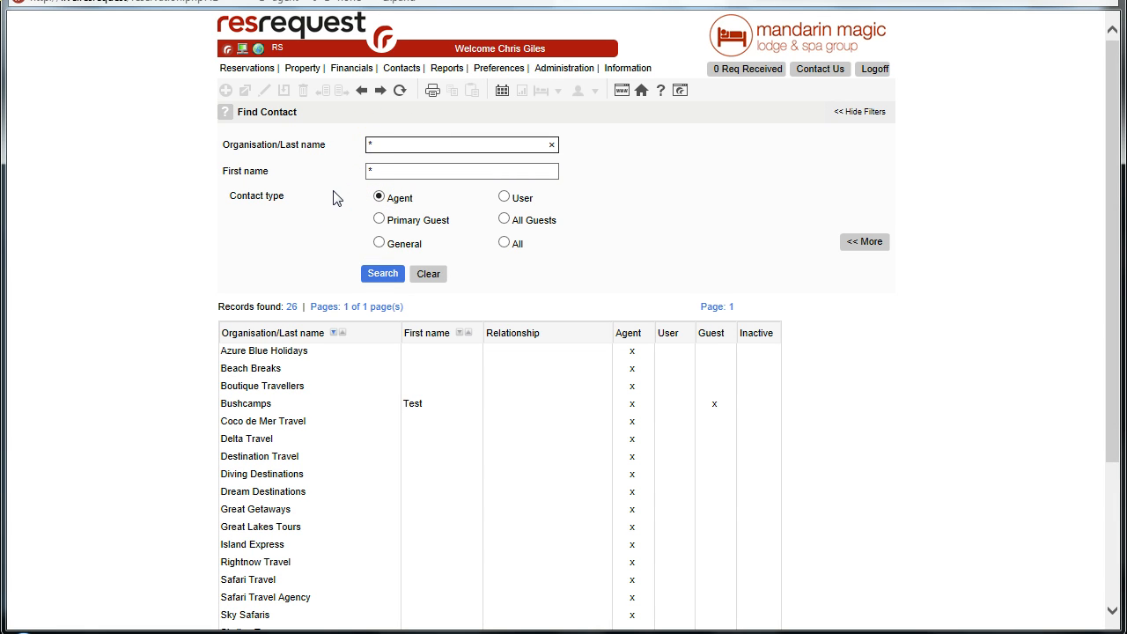
{"action": "left_click", "coordinate": [327, 355]}
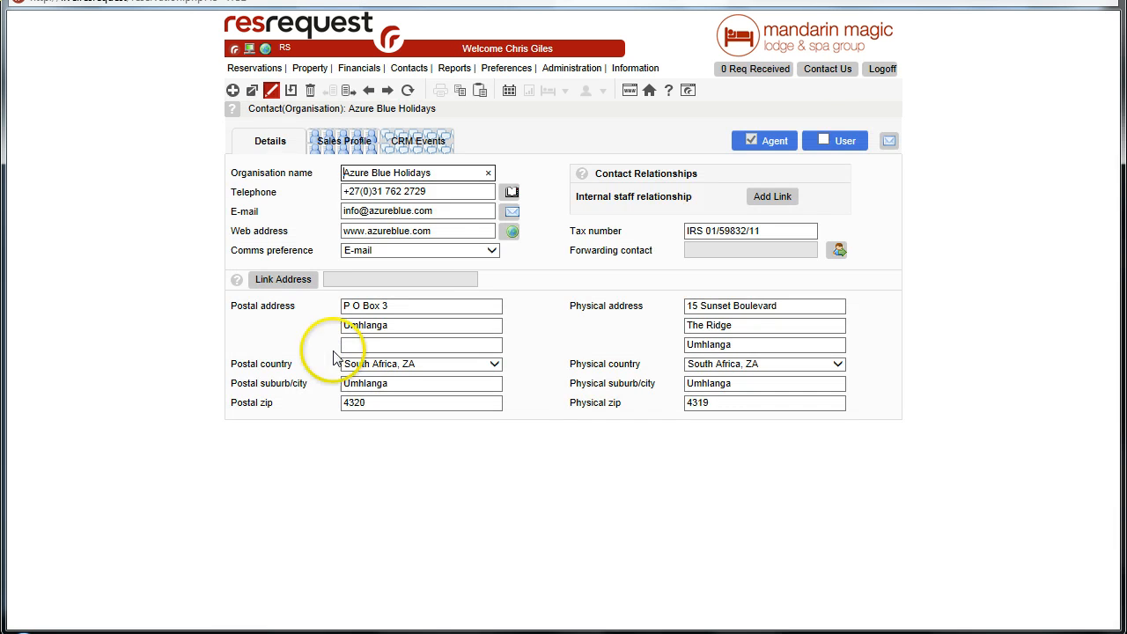
- Show the Sales Profile of the Azure Blue Holidays contact
{"action": "left_click", "coordinate": [343, 126]}
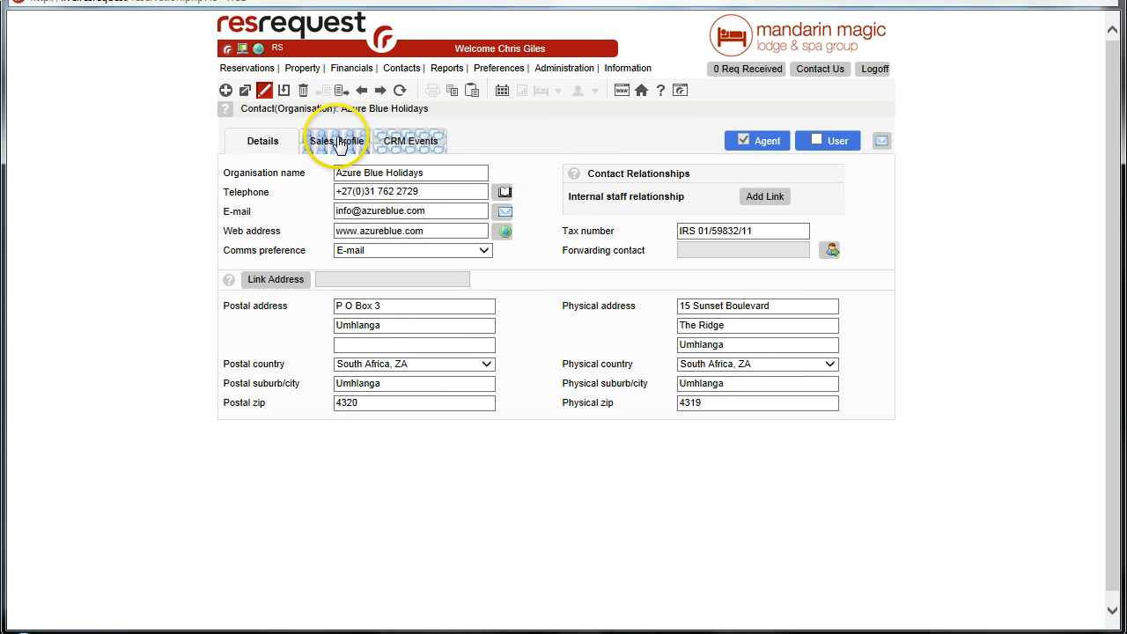
{"action": "left_click", "coordinate": [351, 175]}
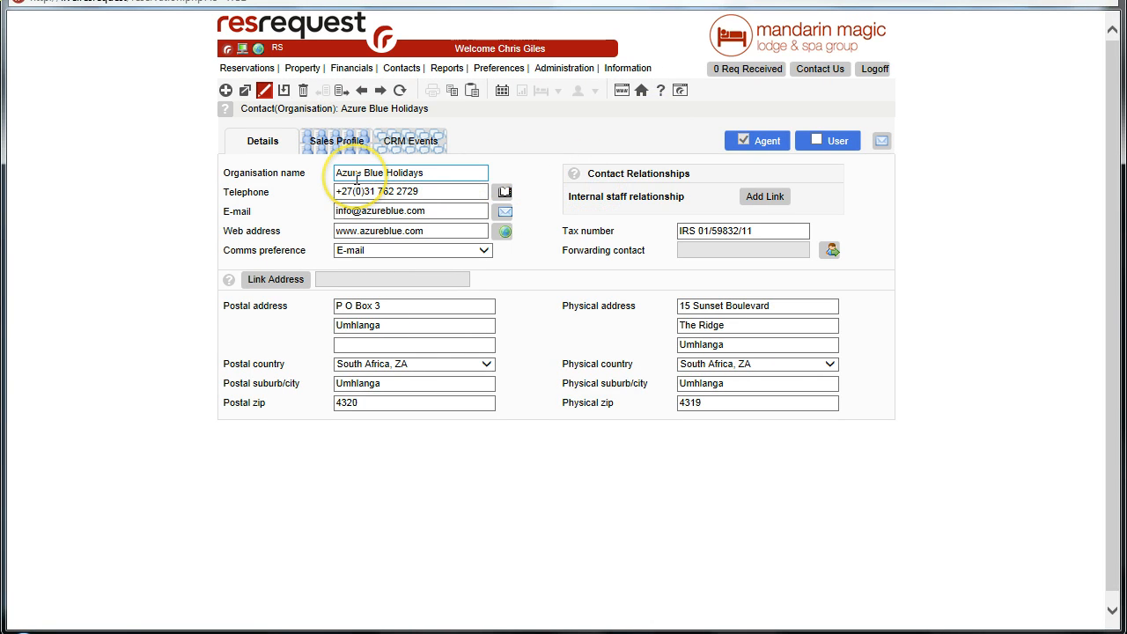
{"action": "left_click", "coordinate": [329, 144]}
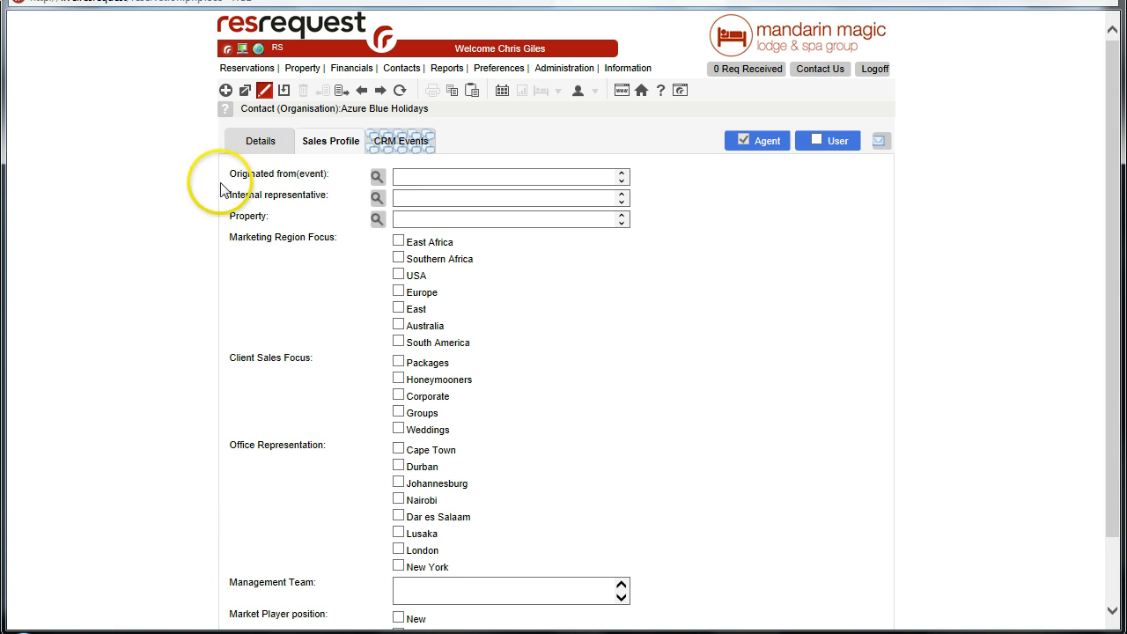
- Set the originating event to Travel Show and add the last listed contact as internal representative
{"action": "left_click", "coordinate": [377, 177]}
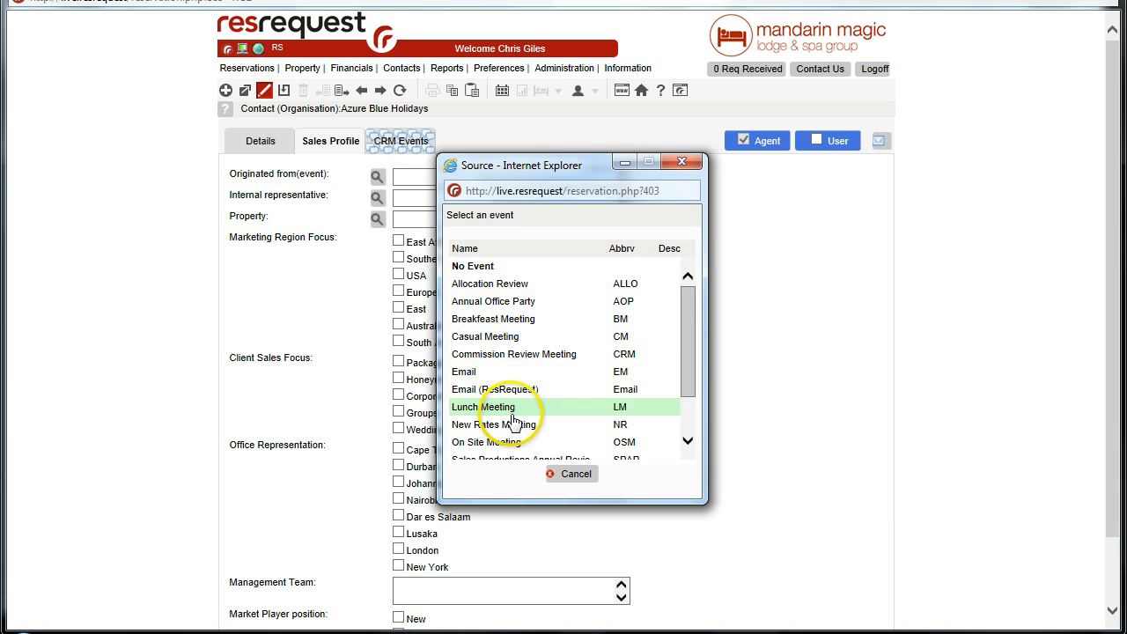
{"action": "scroll", "coordinate": [536, 435], "scroll_direction": "down", "scroll_amount": 2}
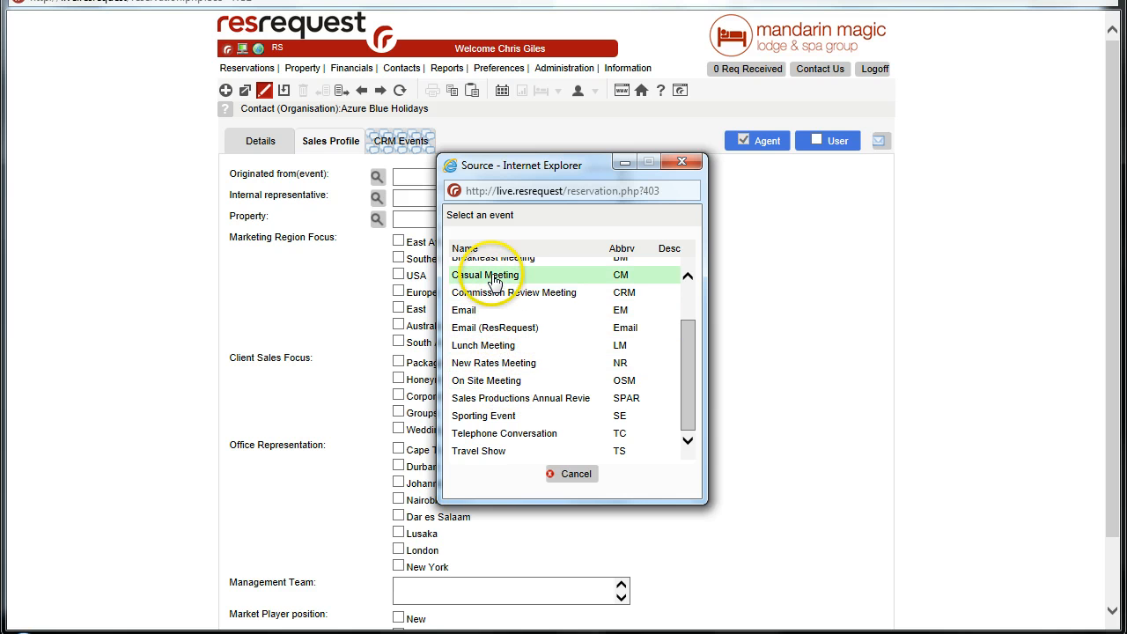
{"action": "left_click", "coordinate": [479, 451]}
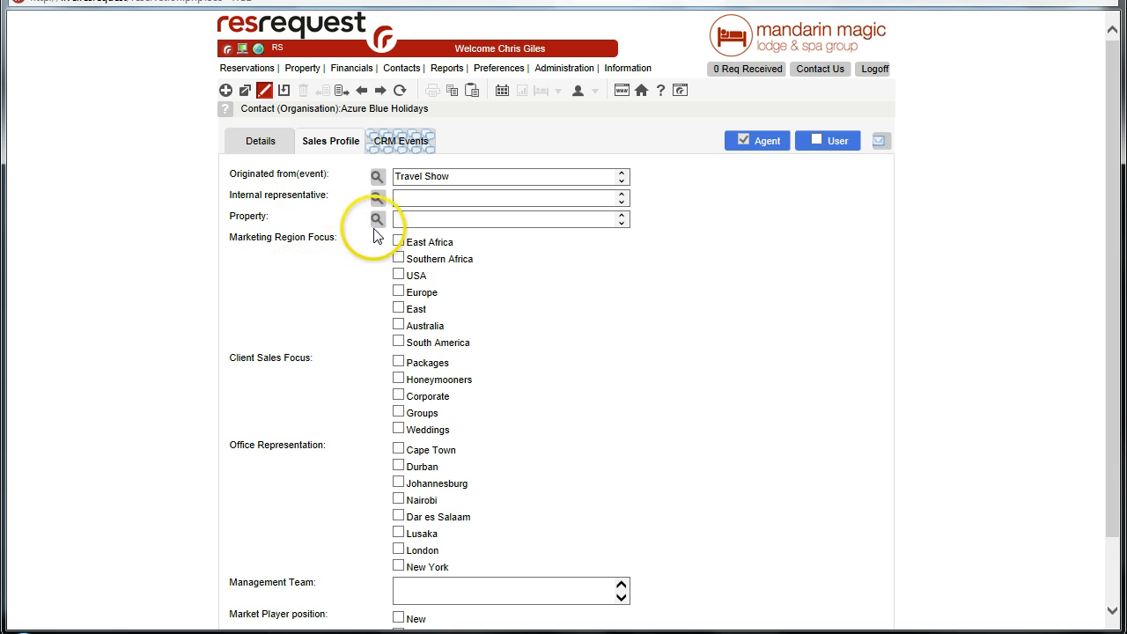
{"action": "left_click", "coordinate": [377, 200]}
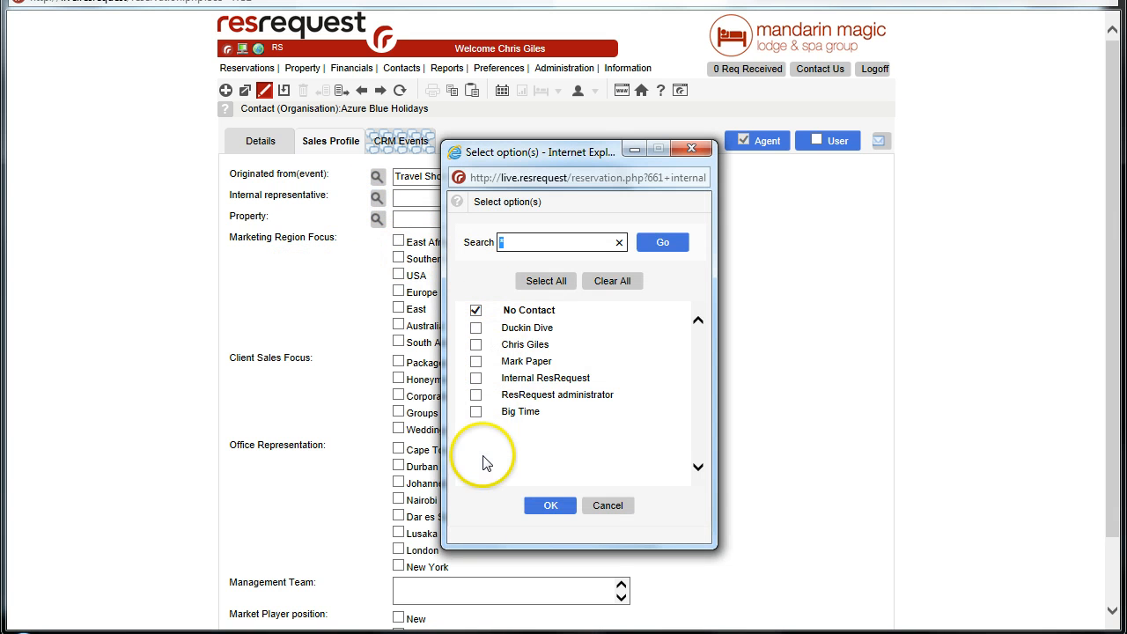
{"action": "left_click", "coordinate": [475, 411]}
{"action": "left_click", "coordinate": [550, 507]}
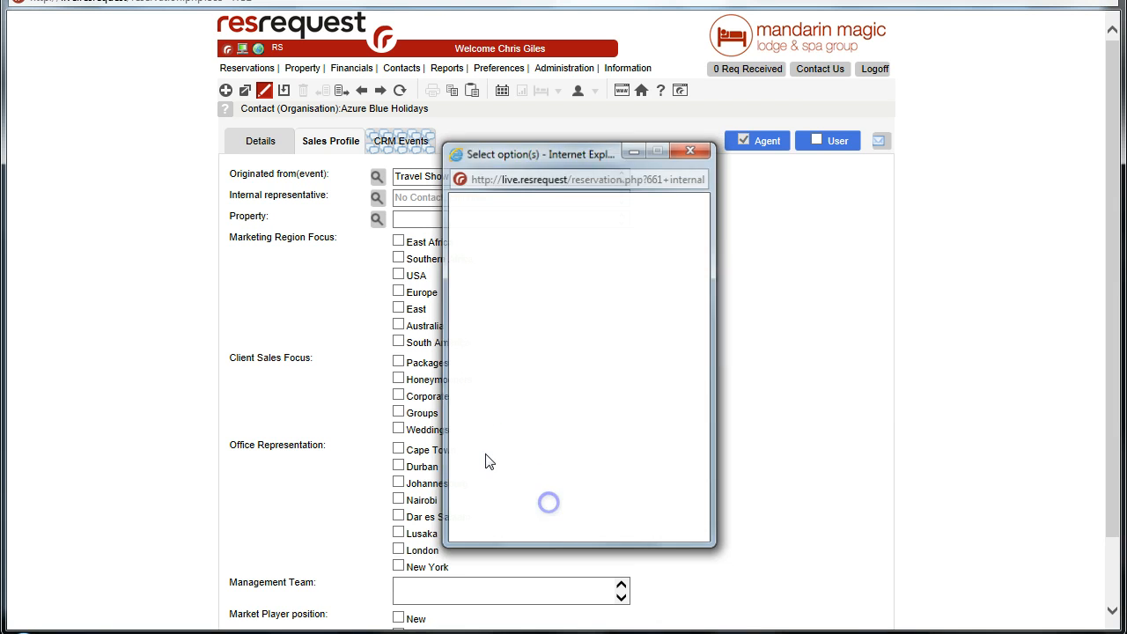
- Assign the properties Mara River Lodge and Island Lake to the sales profile
{"action": "left_click", "coordinate": [376, 221]}
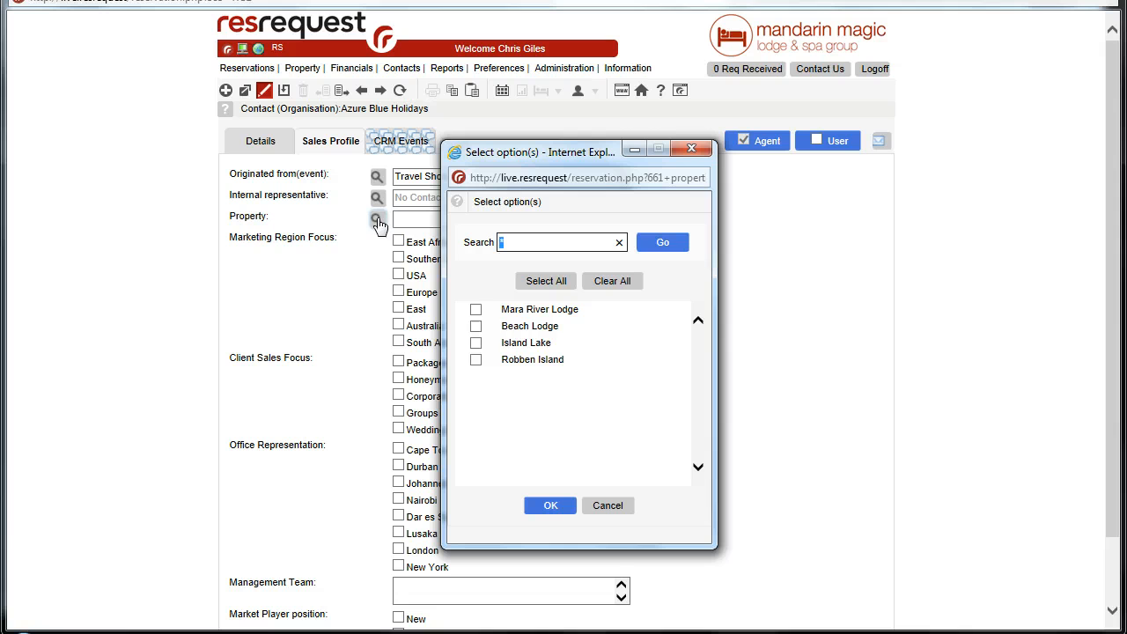
{"action": "left_click", "coordinate": [475, 342]}
{"action": "left_click", "coordinate": [475, 310]}
{"action": "left_click", "coordinate": [550, 508]}
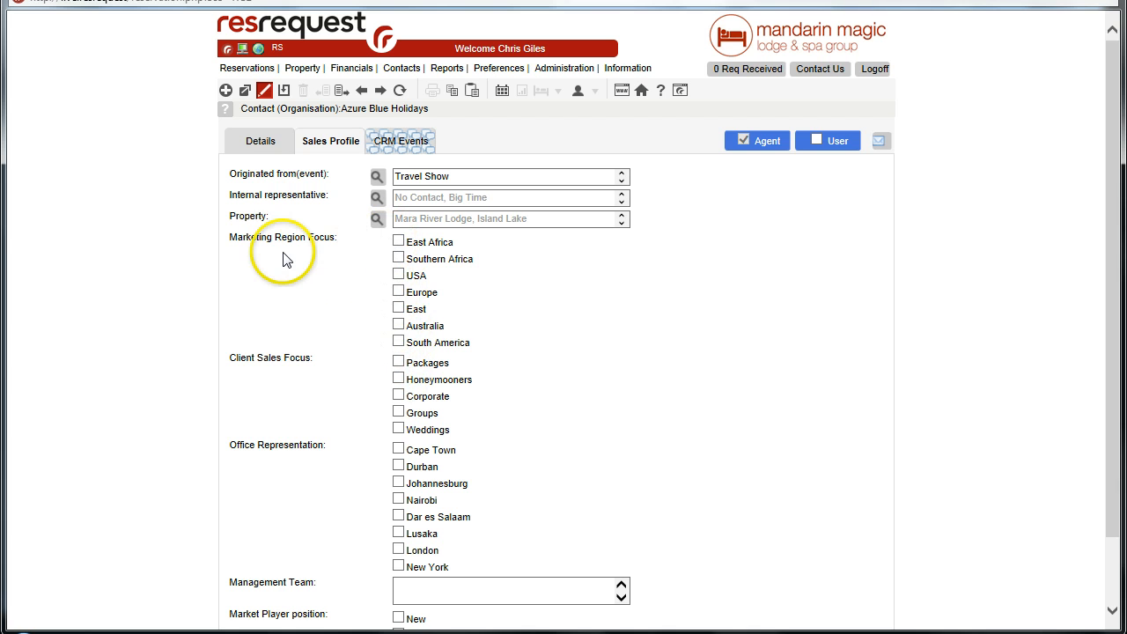
- Mark East Africa and Australia as Marketing Region Focus, and Honeymooners and Groups as Client Sales Focus
{"action": "left_click", "coordinate": [399, 243]}
{"action": "left_click", "coordinate": [399, 326]}
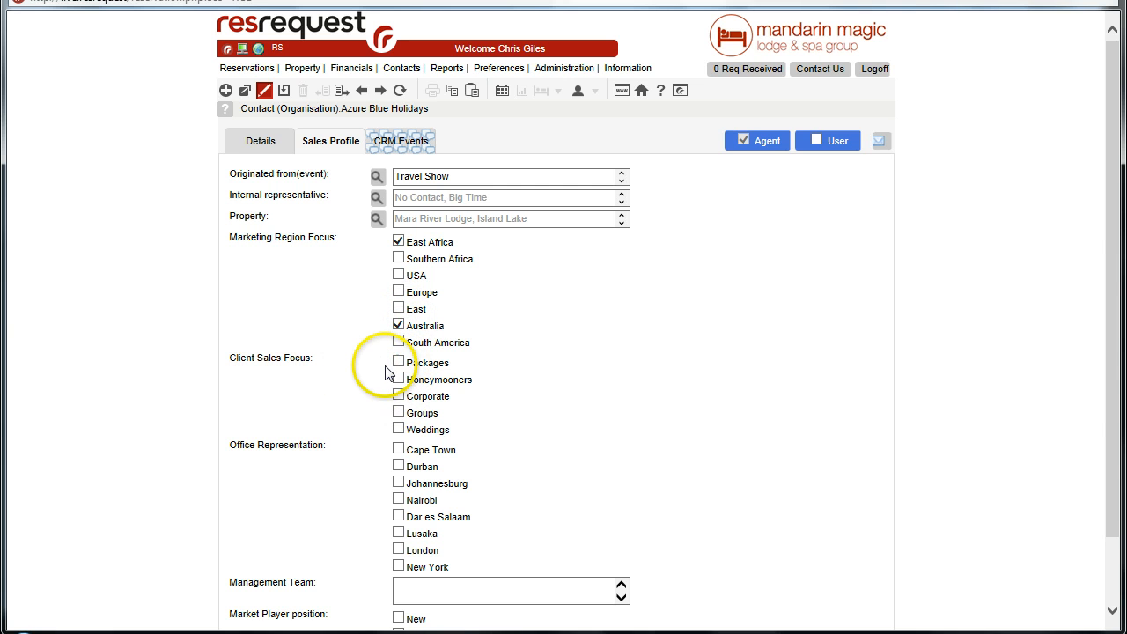
{"action": "left_click", "coordinate": [399, 412]}
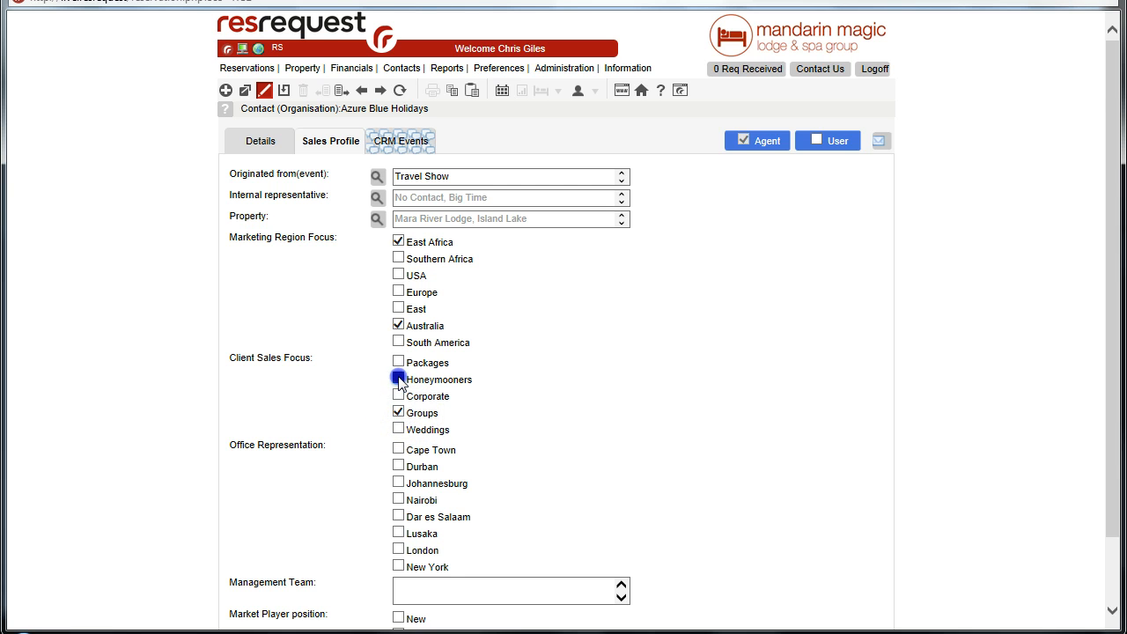
{"action": "left_click", "coordinate": [399, 378]}
- Complete the profile with Cape Town, Durban and Johannesburg offices, the management team member's name, and New as Market Player position
{"action": "scroll", "coordinate": [355, 397], "scroll_direction": "down", "scroll_amount": 2}
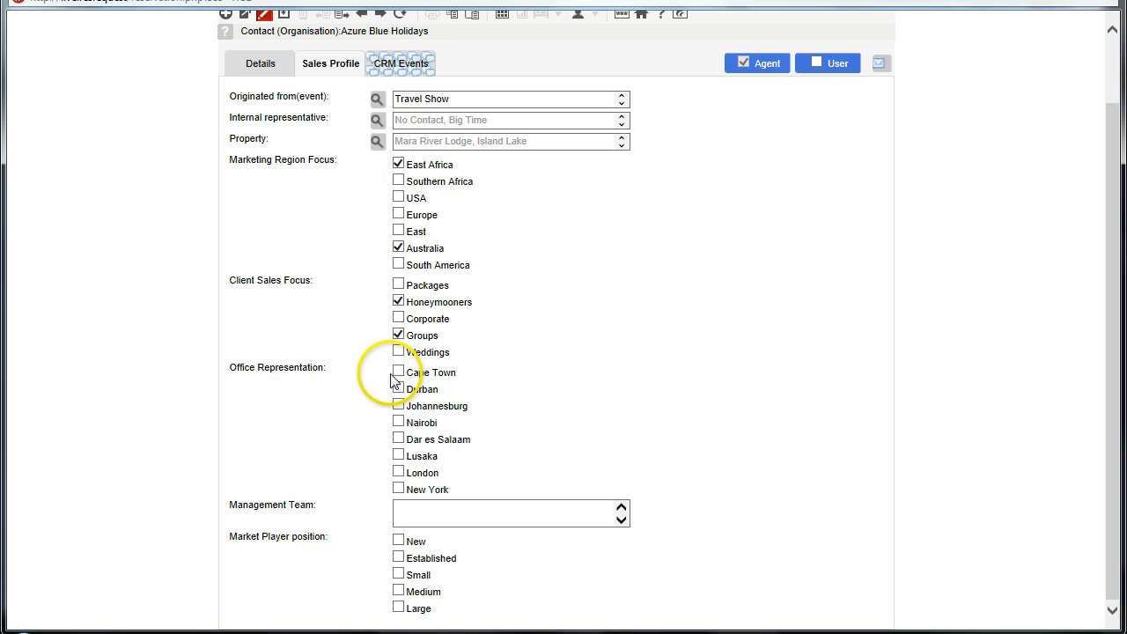
{"action": "left_click", "coordinate": [398, 372]}
{"action": "left_click", "coordinate": [398, 389]}
{"action": "left_click", "coordinate": [399, 405]}
{"action": "left_click", "coordinate": [396, 504]}
{"action": "type", "text": "Peter Smith"}
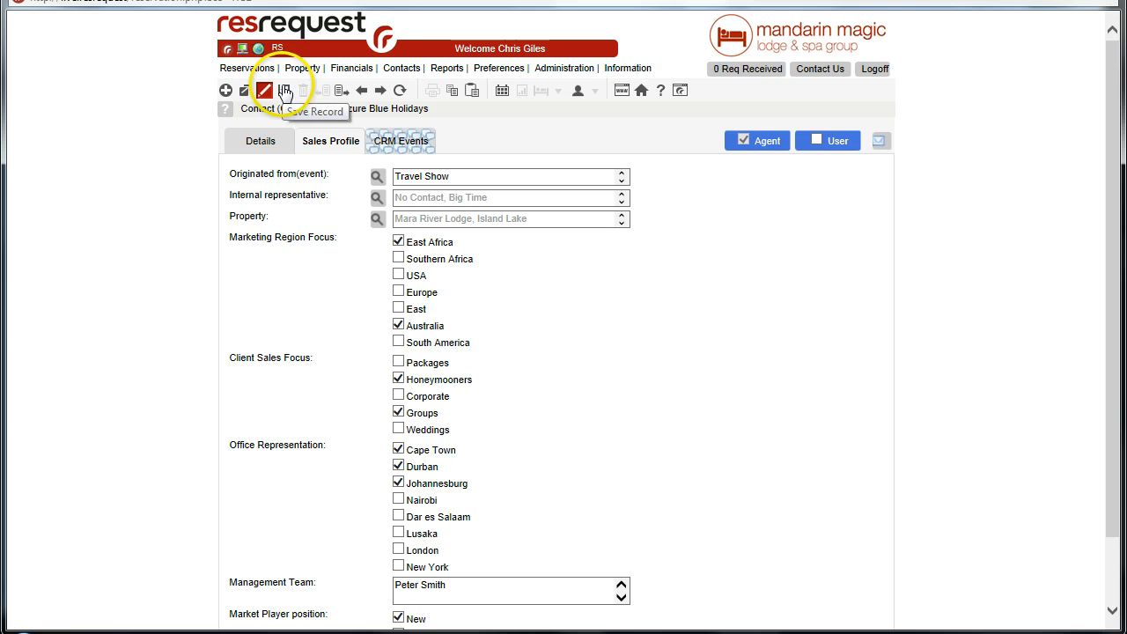
- Save the sales profile and show the CRM events of Azure Blue Holidays
{"action": "left_click", "coordinate": [285, 91]}
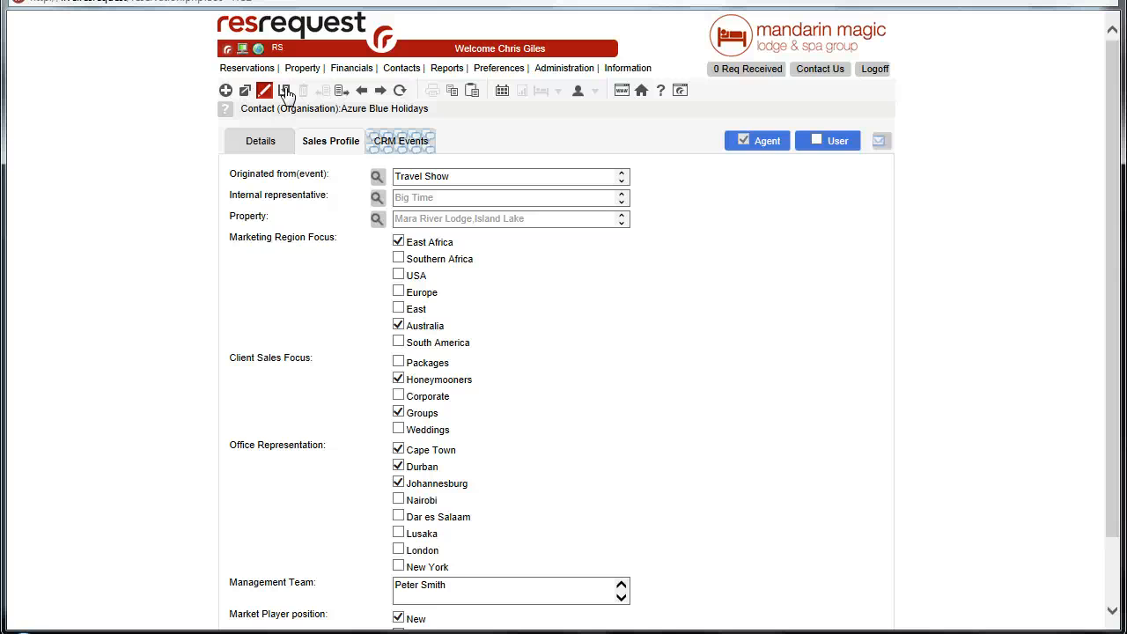
{"action": "left_click", "coordinate": [282, 90]}
{"action": "left_click", "coordinate": [395, 143]}
{"action": "left_click", "coordinate": [405, 144]}
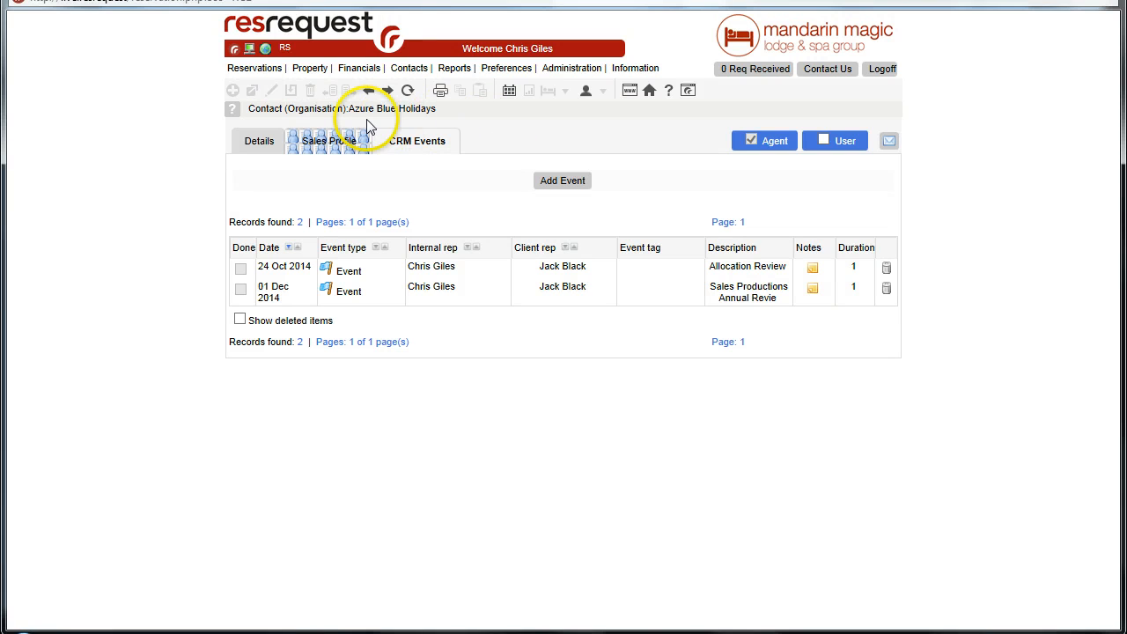
- Create a CRM event described as Lunch Meeting with the note "Need New Rates for 2015"
{"action": "left_click", "coordinate": [548, 184]}
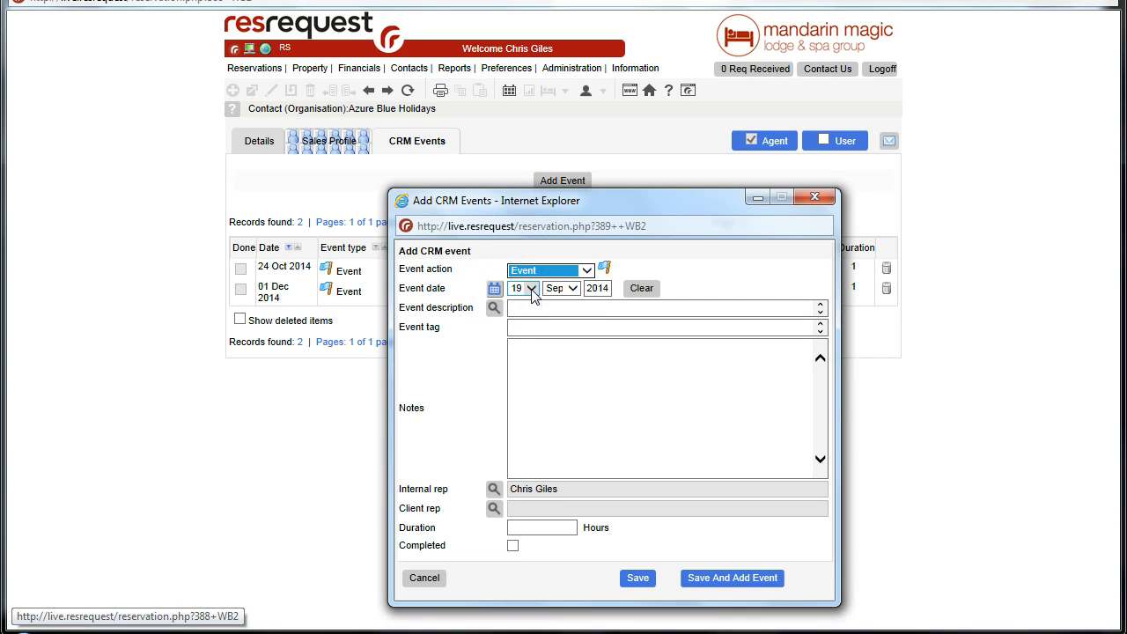
{"action": "left_click", "coordinate": [495, 307]}
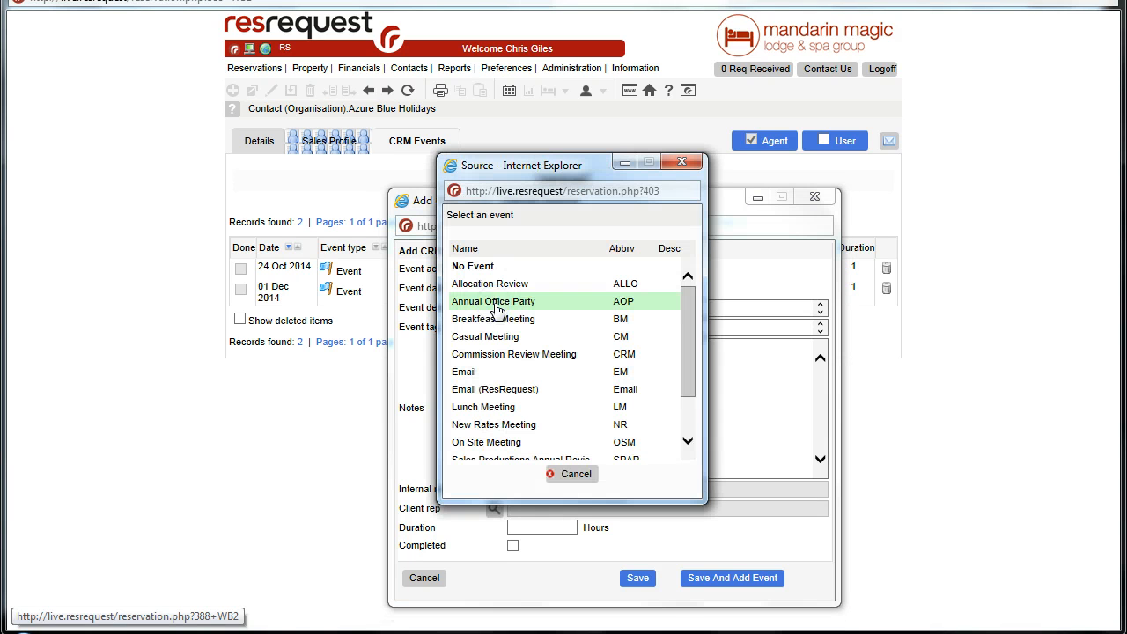
{"action": "left_click", "coordinate": [488, 409]}
{"action": "left_click", "coordinate": [537, 339]}
{"action": "left_click", "coordinate": [533, 350]}
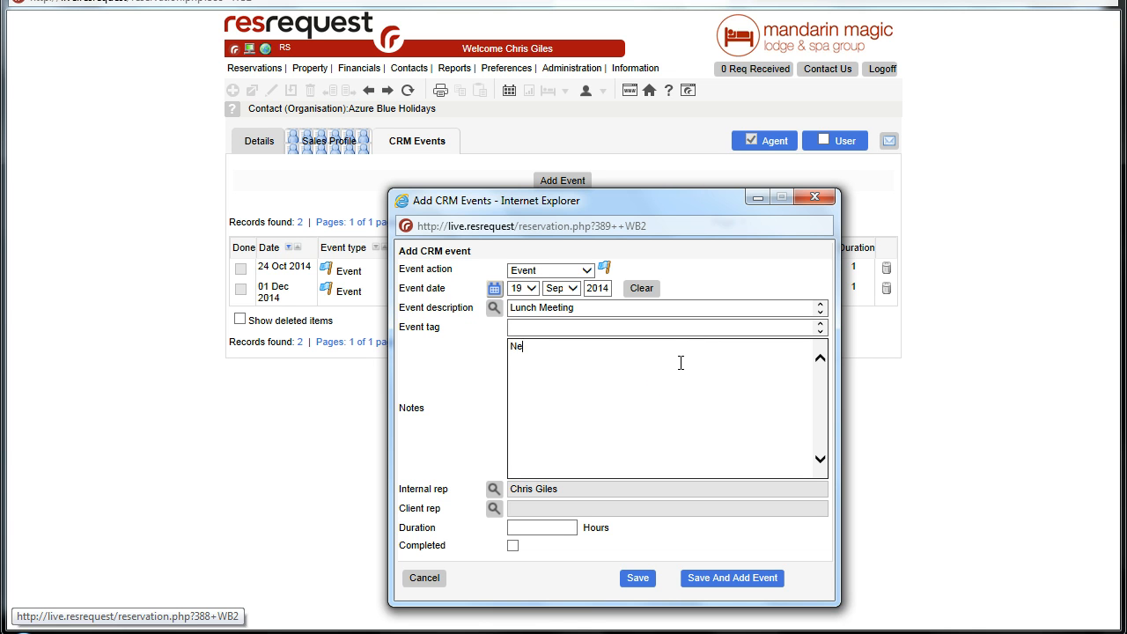
{"action": "type", "text": "Need New Rates for 2015"}
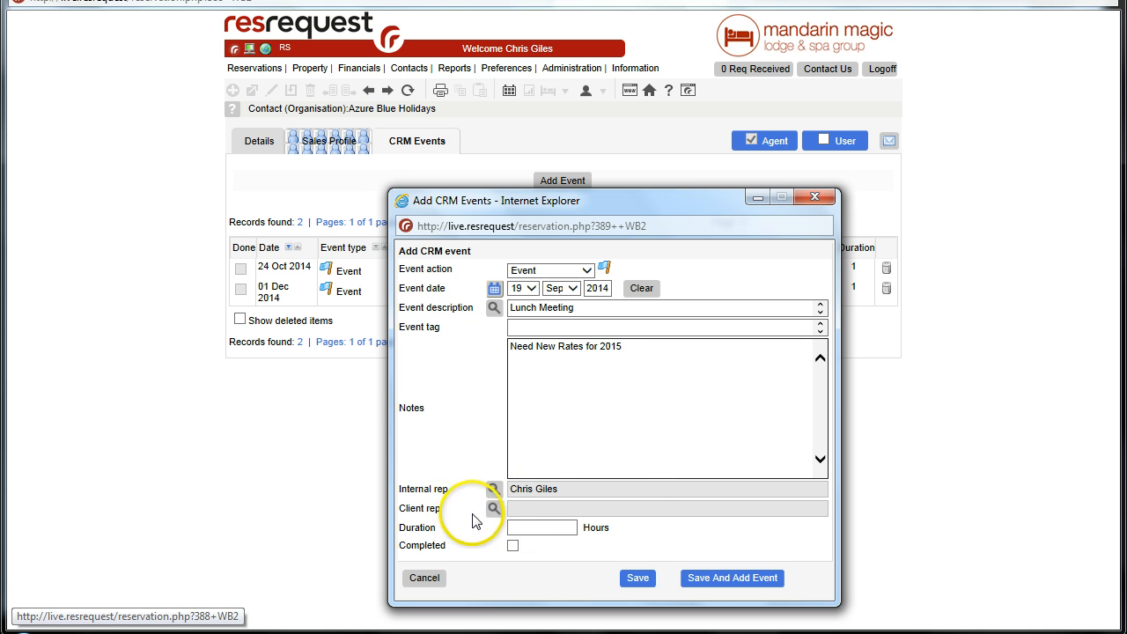
- Assign the agent's linked contact as client rep, set the duration to 1 hour and save the event
{"action": "left_click", "coordinate": [494, 509]}
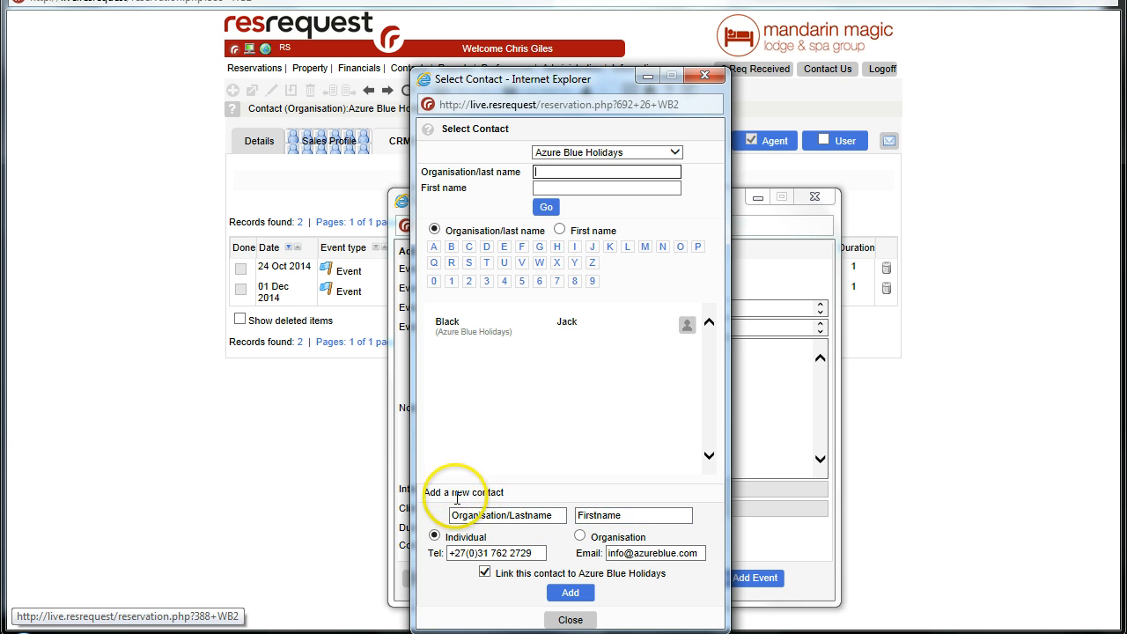
{"action": "left_click", "coordinate": [555, 327]}
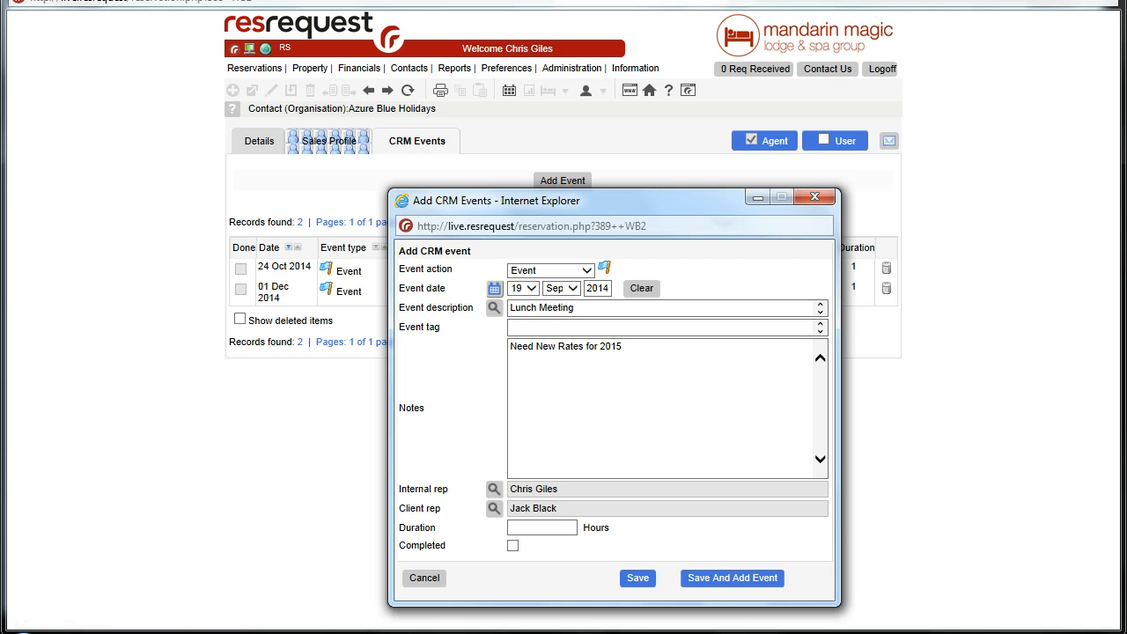
{"action": "left_click", "coordinate": [571, 524]}
{"action": "type", "text": "1"}
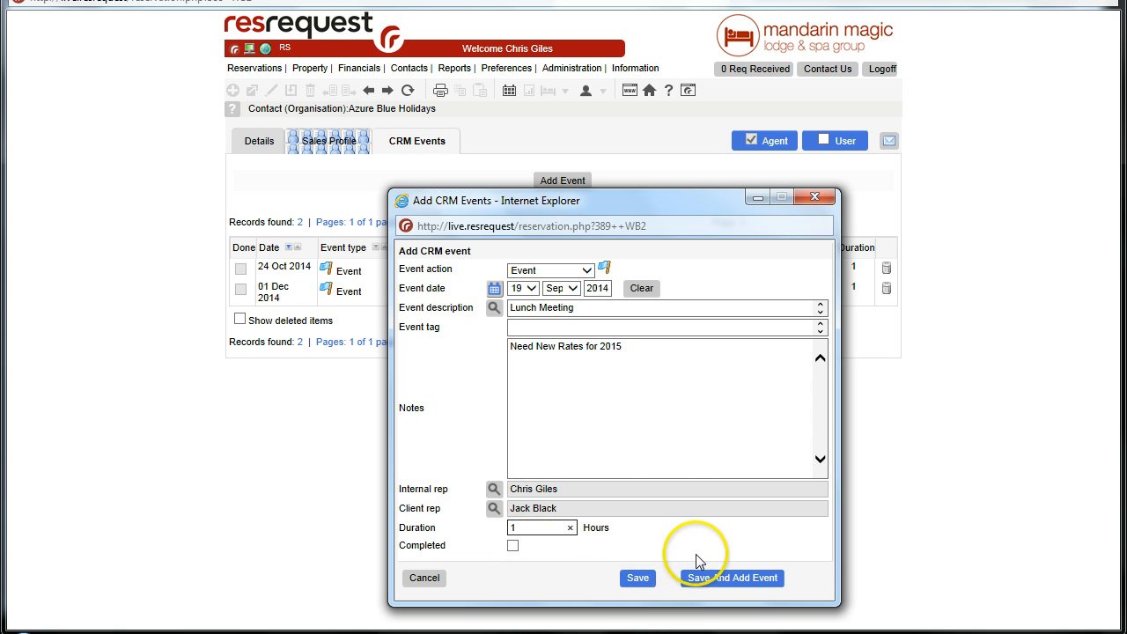
{"action": "left_click", "coordinate": [615, 375]}
{"action": "left_click", "coordinate": [638, 578]}
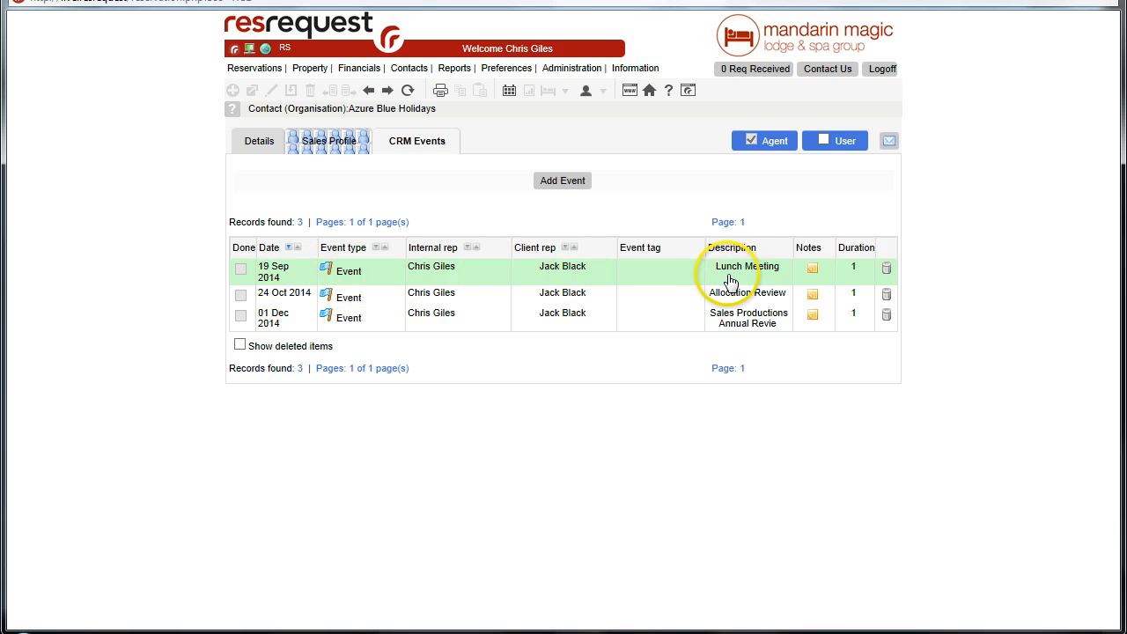
{"action": "mouse_move", "coordinate": [812, 270]}
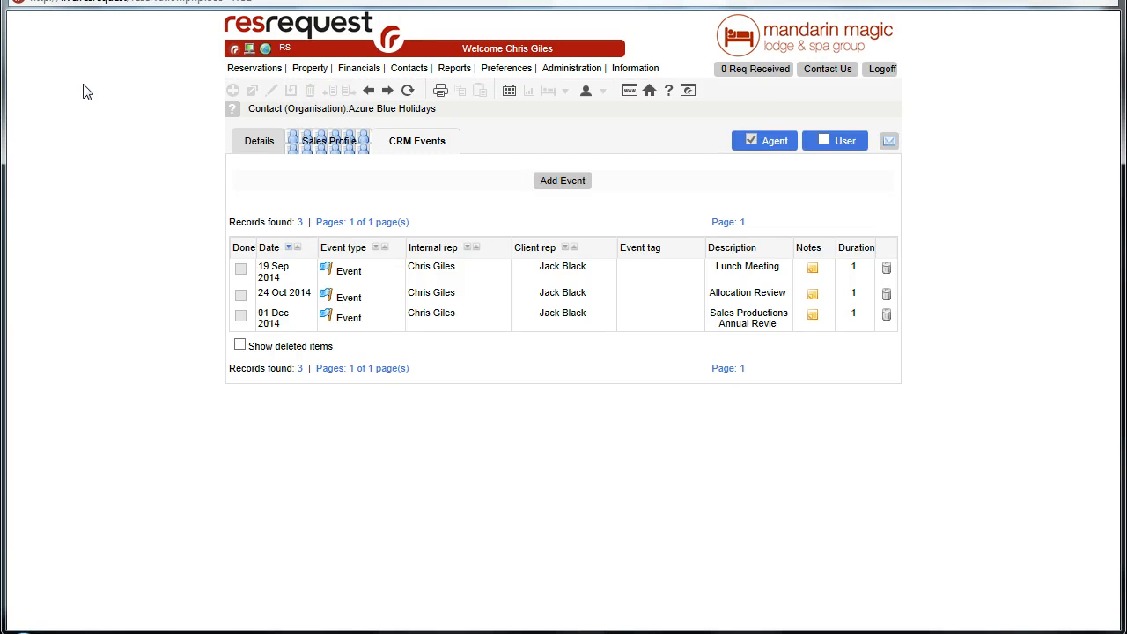
- Open the CRM (Custom) contact report and review its filter sections and result display columns
{"action": "left_click", "coordinate": [410, 68]}
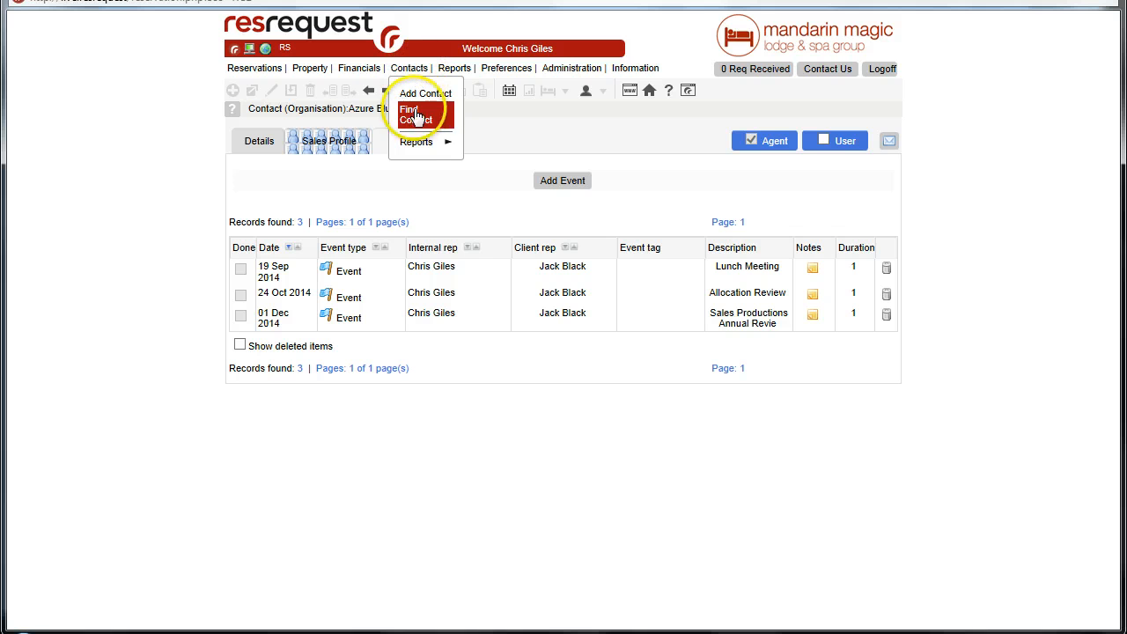
{"action": "mouse_move", "coordinate": [414, 142]}
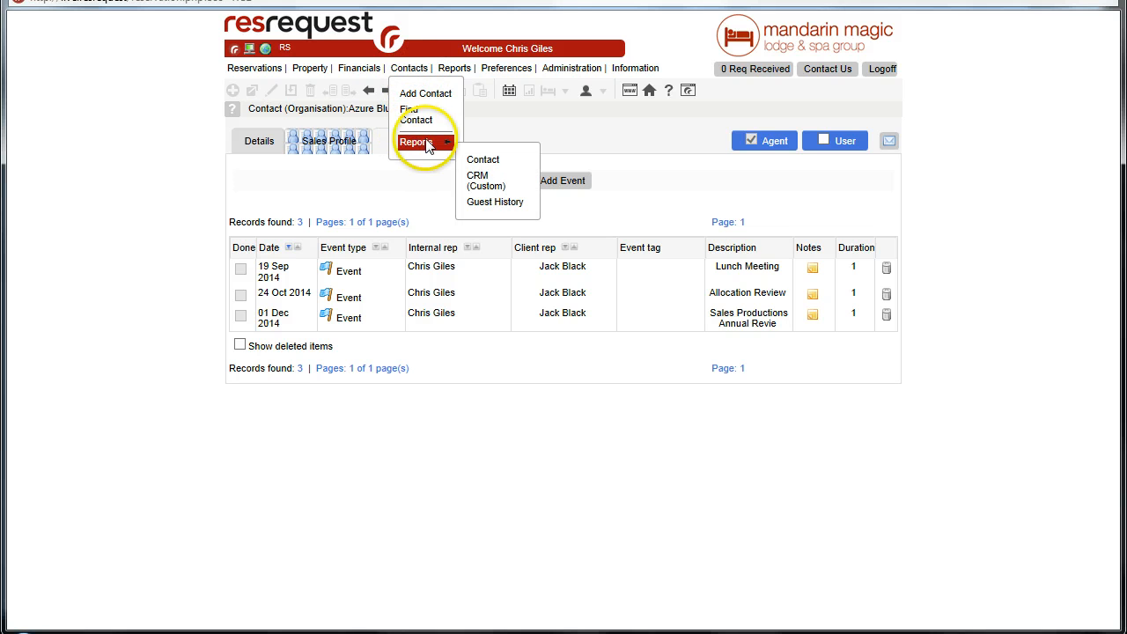
{"action": "left_click", "coordinate": [473, 185]}
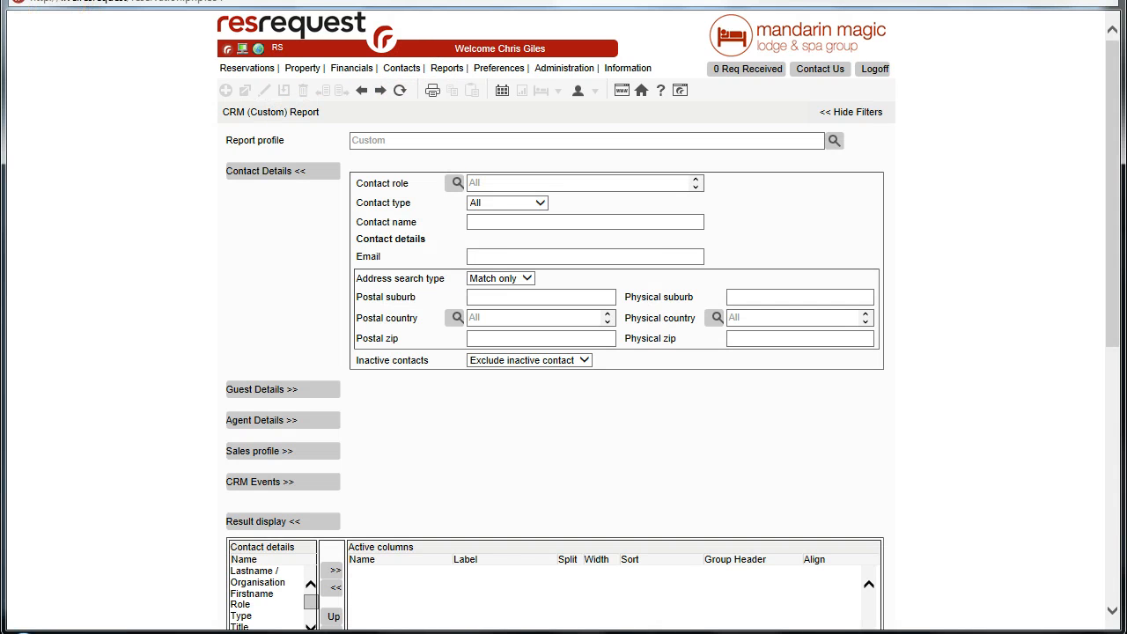
{"action": "scroll", "coordinate": [159, 169], "scroll_direction": "down", "scroll_amount": 6}
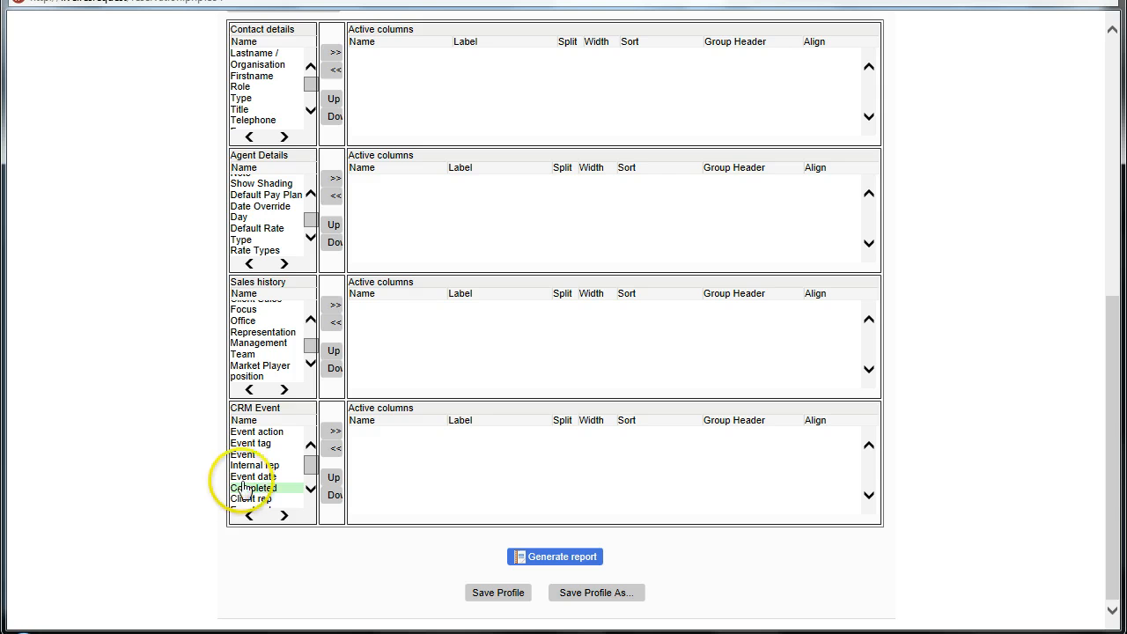
{"action": "scroll", "coordinate": [150, 216], "scroll_direction": "up", "scroll_amount": 3}
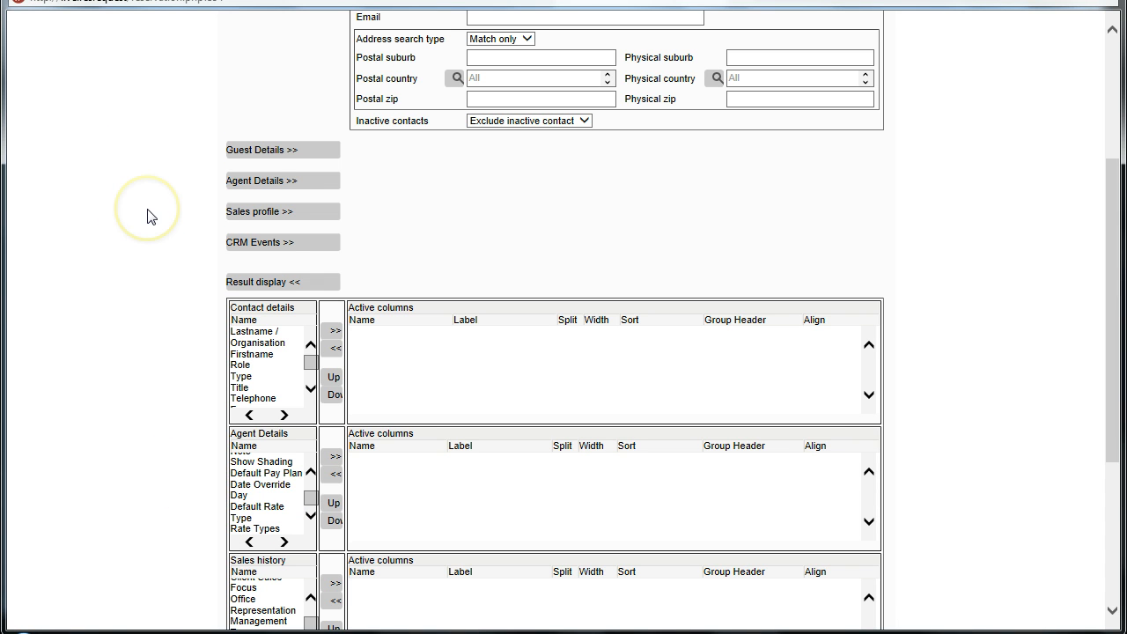
{"action": "scroll", "coordinate": [622, 234], "scroll_direction": "up", "scroll_amount": 3}
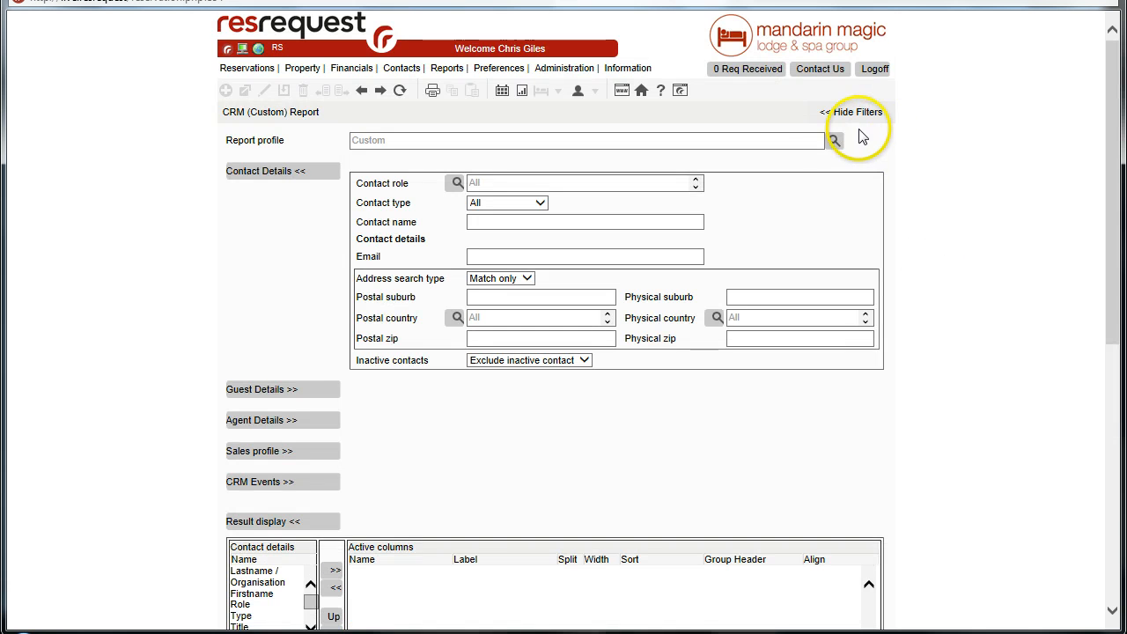
- Load the report profile "Agent events for 2014" and generate the report
{"action": "left_click", "coordinate": [834, 142]}
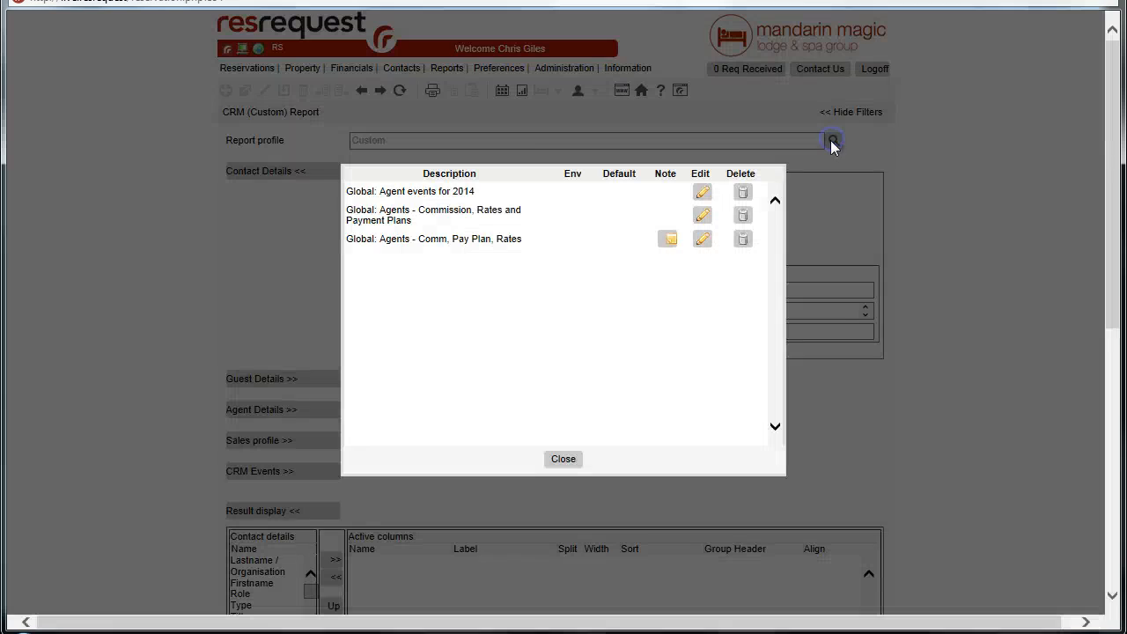
{"action": "left_click", "coordinate": [409, 194]}
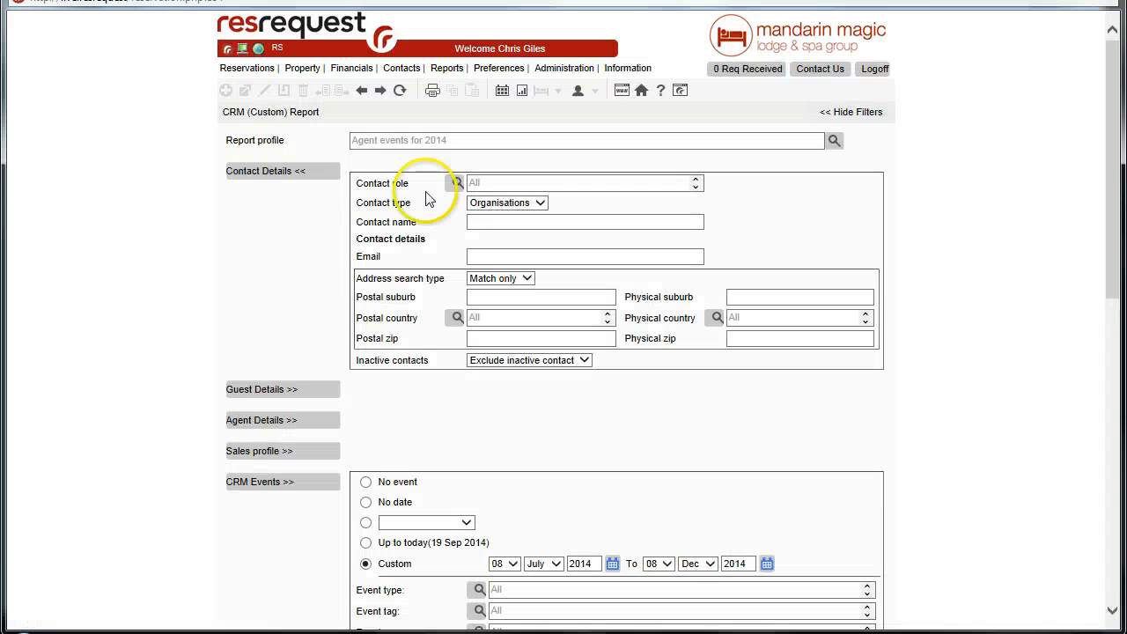
{"action": "scroll", "coordinate": [1013, 229], "scroll_direction": "down", "scroll_amount": 10}
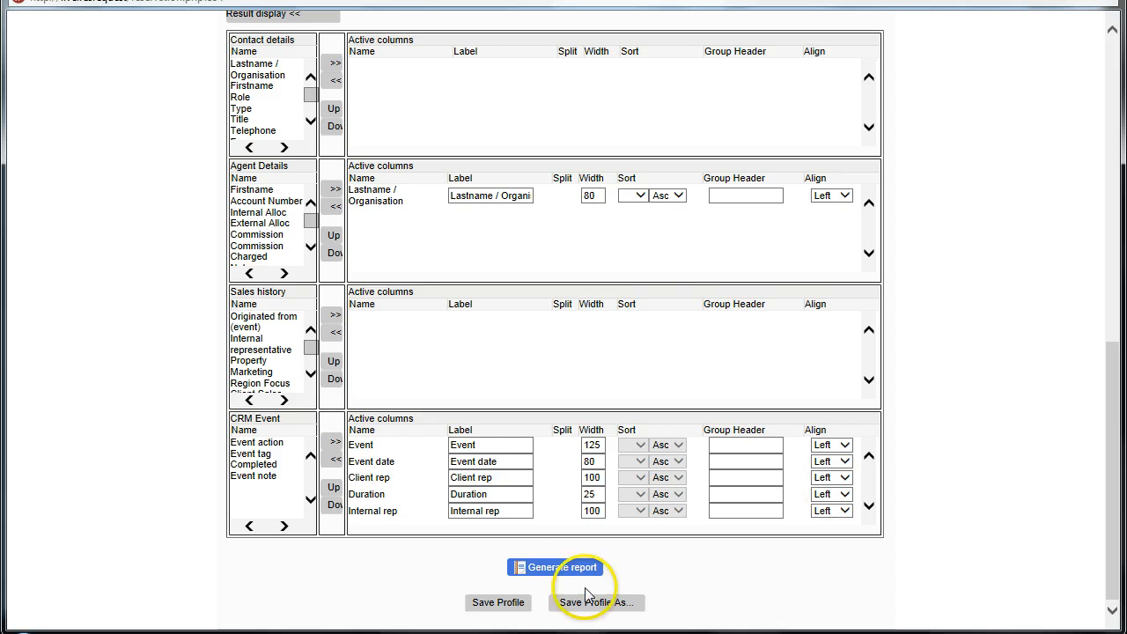
{"action": "left_click", "coordinate": [552, 572]}
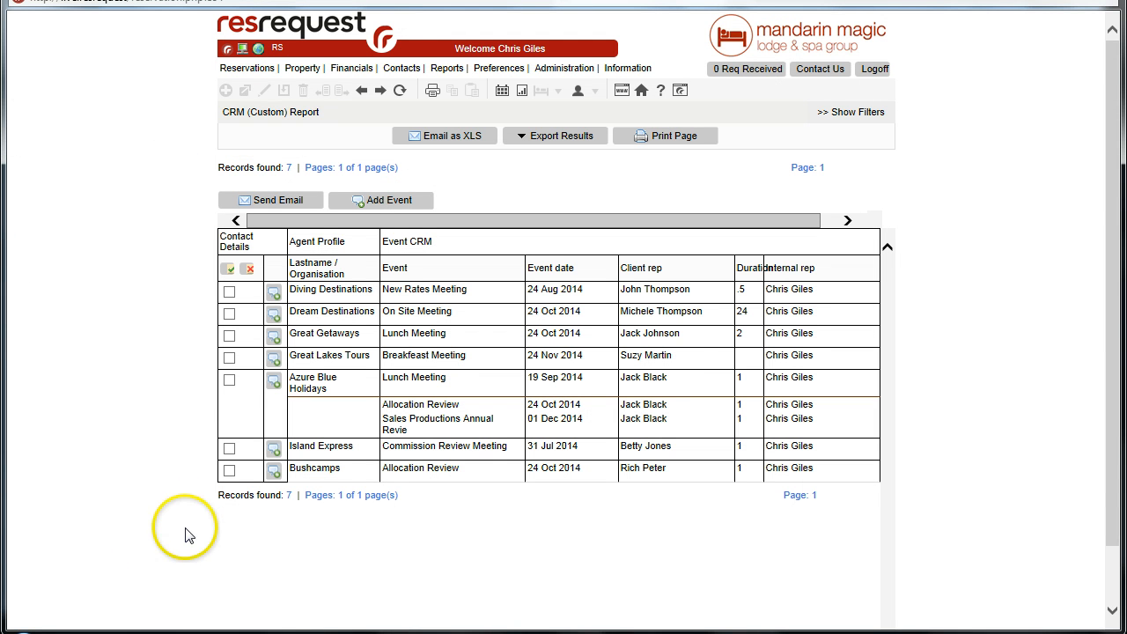
- Select Diving Destinations in the report, view the email form, and close it without sending
{"action": "left_click", "coordinate": [831, 221]}
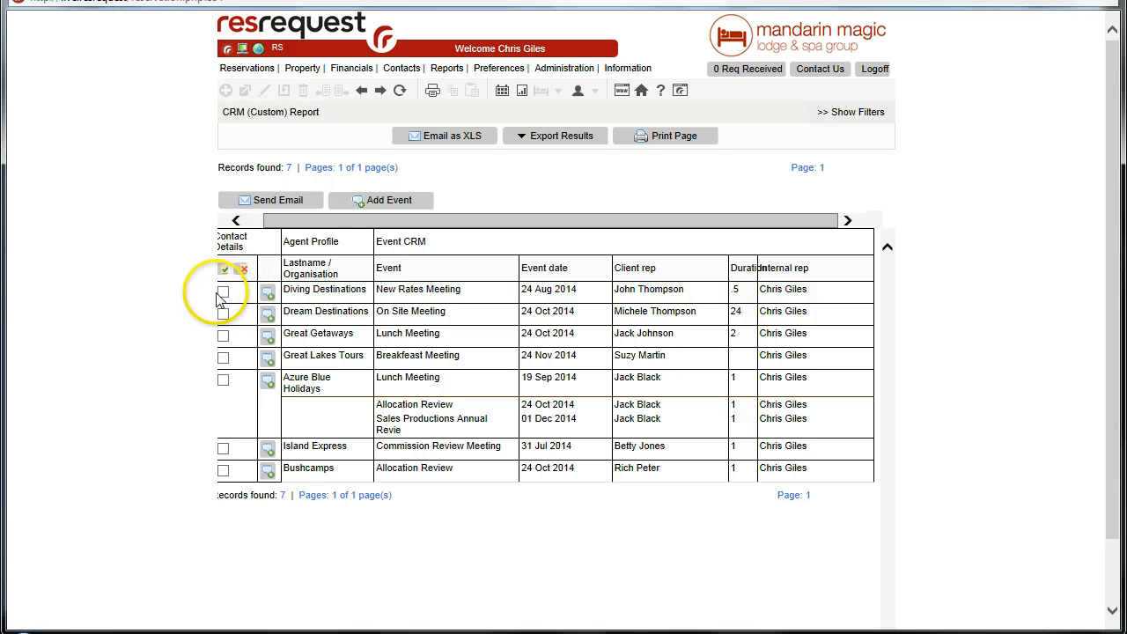
{"action": "left_click", "coordinate": [268, 298]}
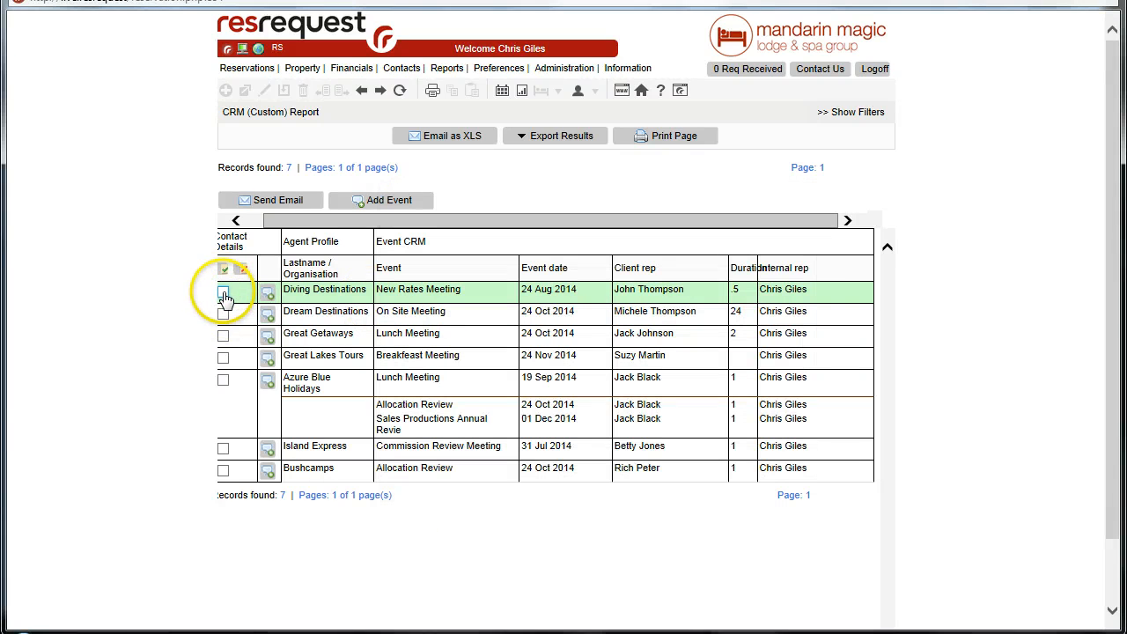
{"action": "left_click", "coordinate": [226, 297]}
{"action": "left_click", "coordinate": [273, 202]}
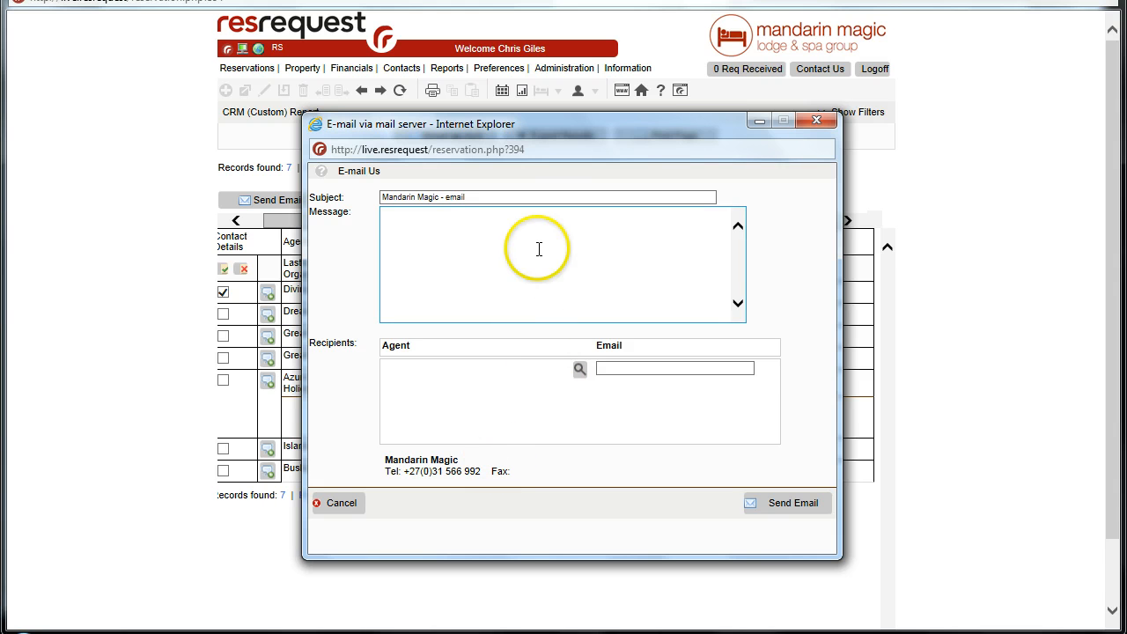
{"action": "left_click", "coordinate": [812, 121]}
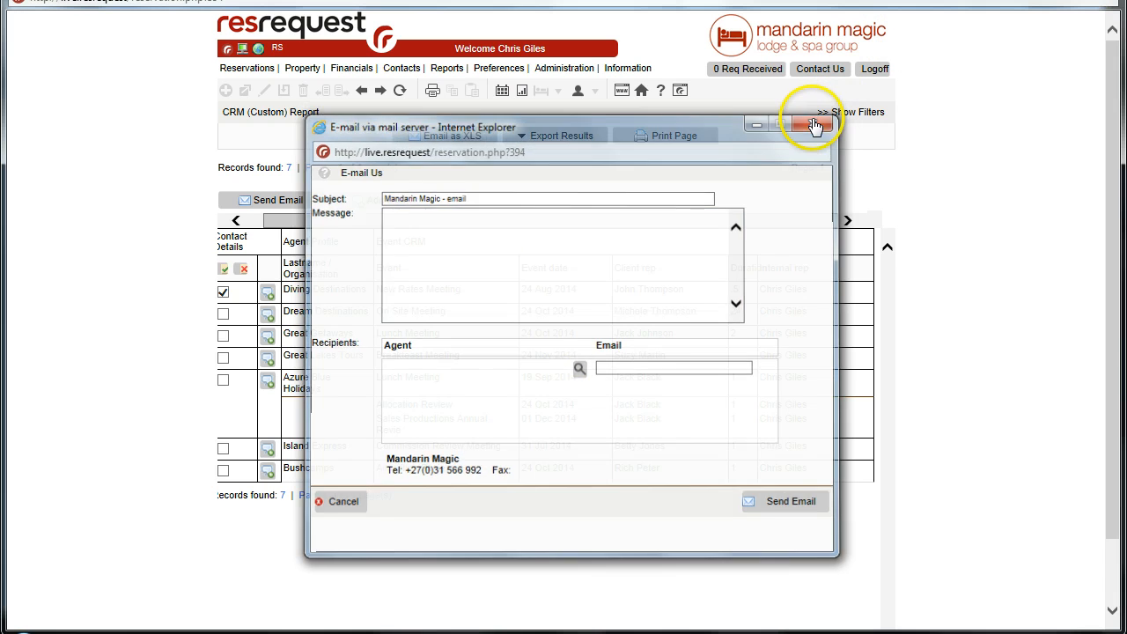